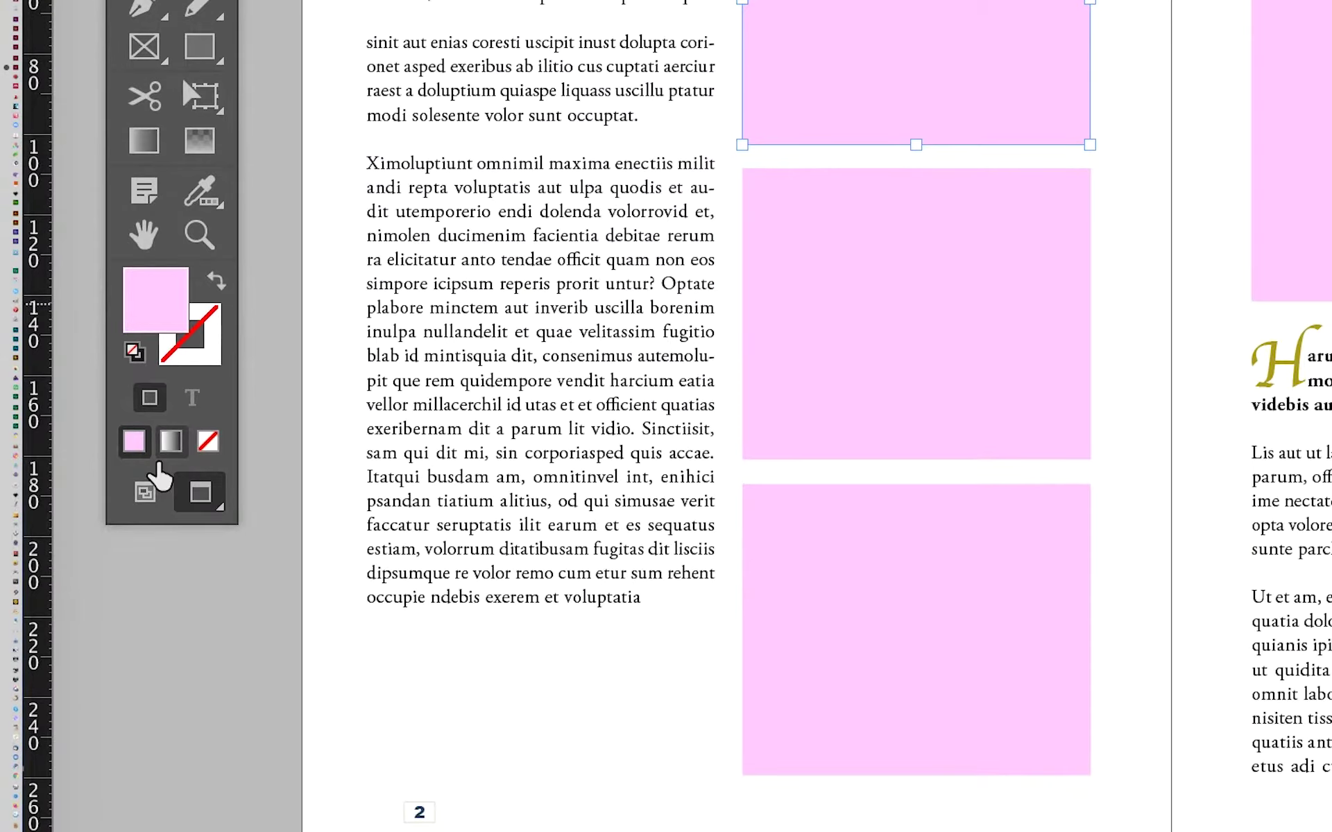
- Switch to Normal screen mode so guides and placeholder frames show on the spread
click(145, 435)
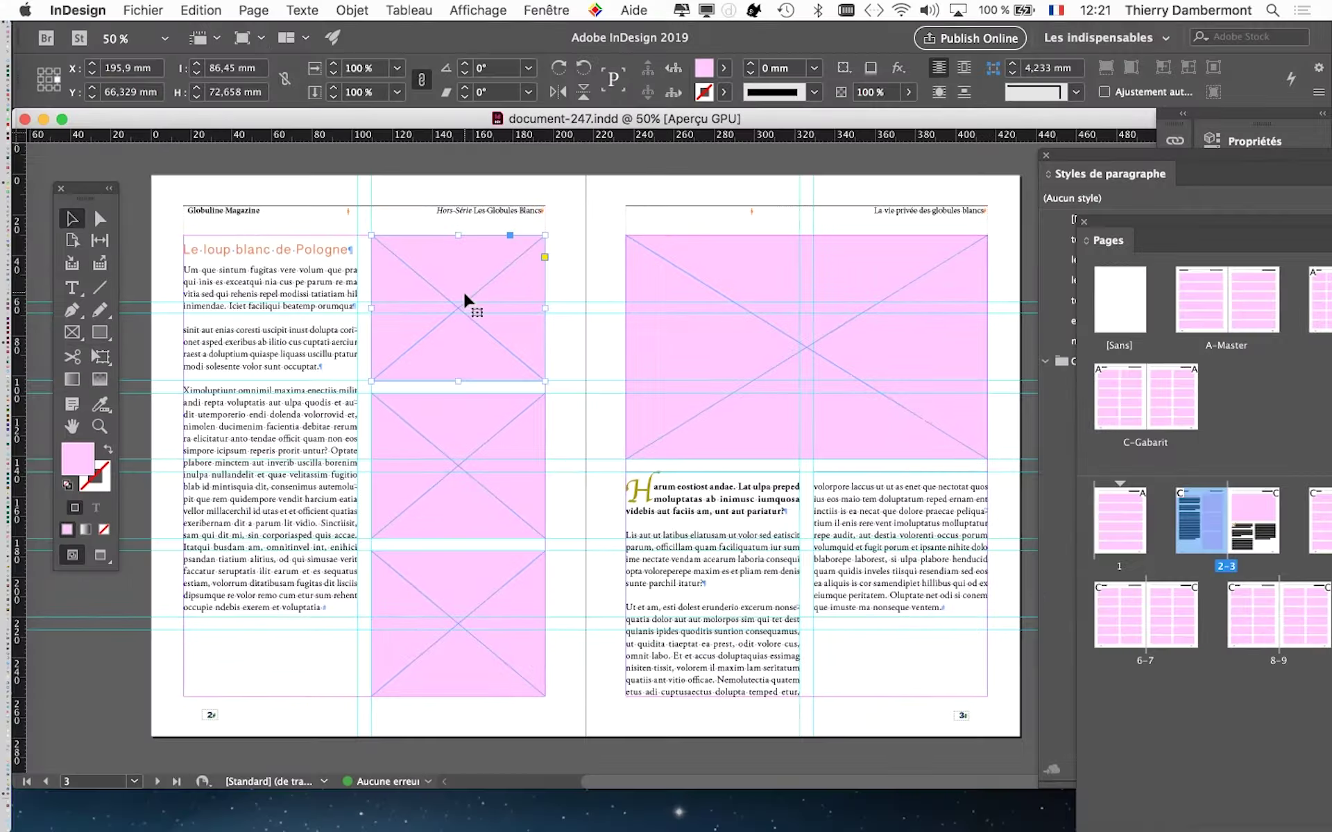
click(145, 9)
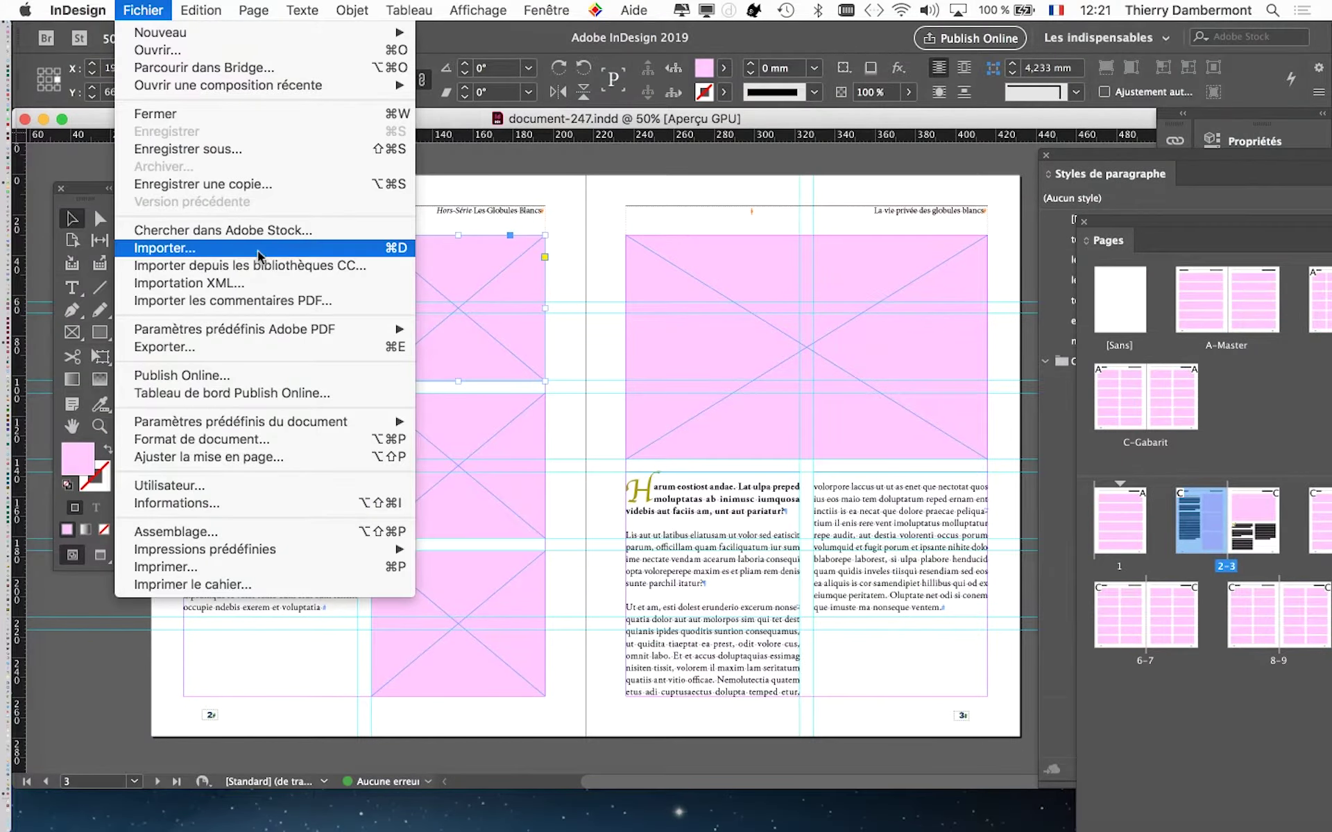
- Browse the Importer dialog into the Links folder as thumbnails and pick Black_and_White_Wolves.jpg
click(199, 248)
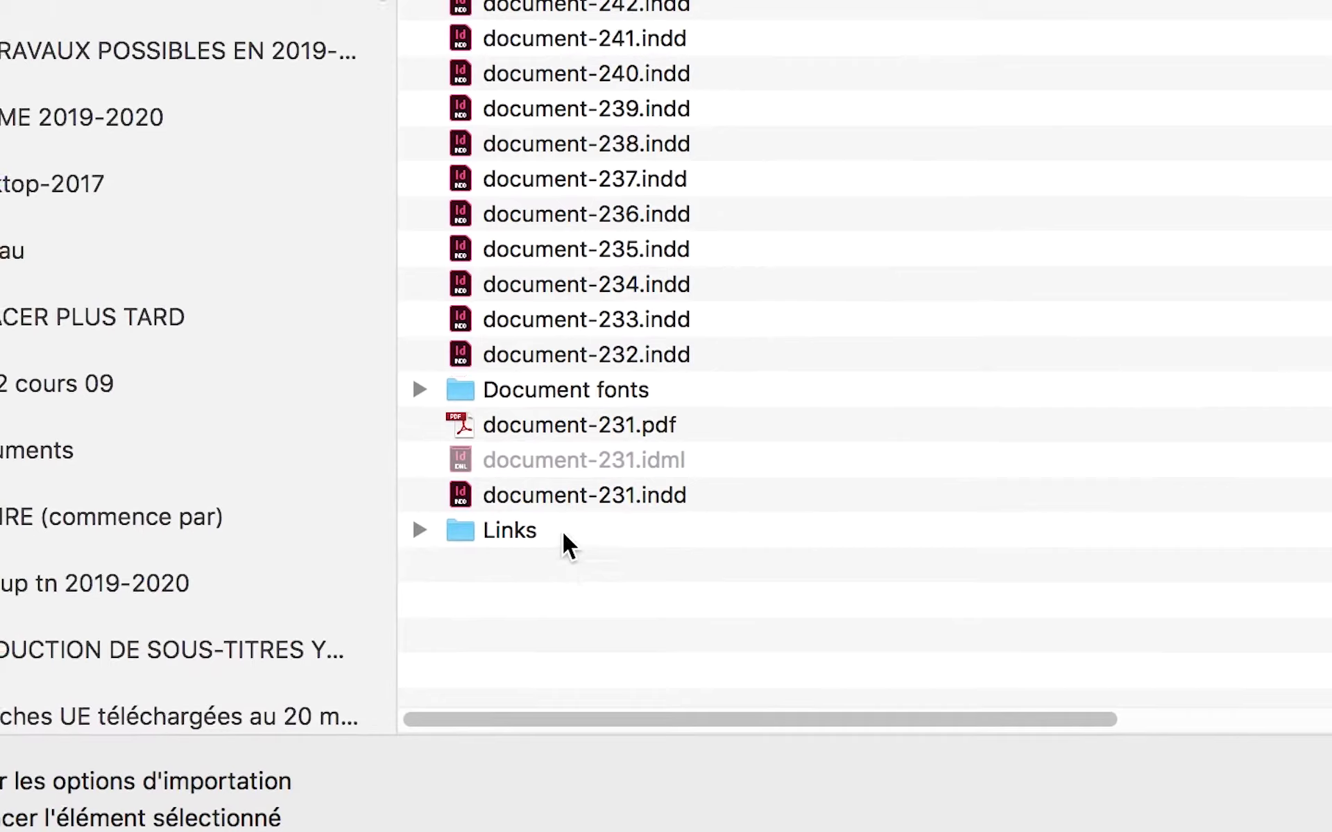
click(564, 535)
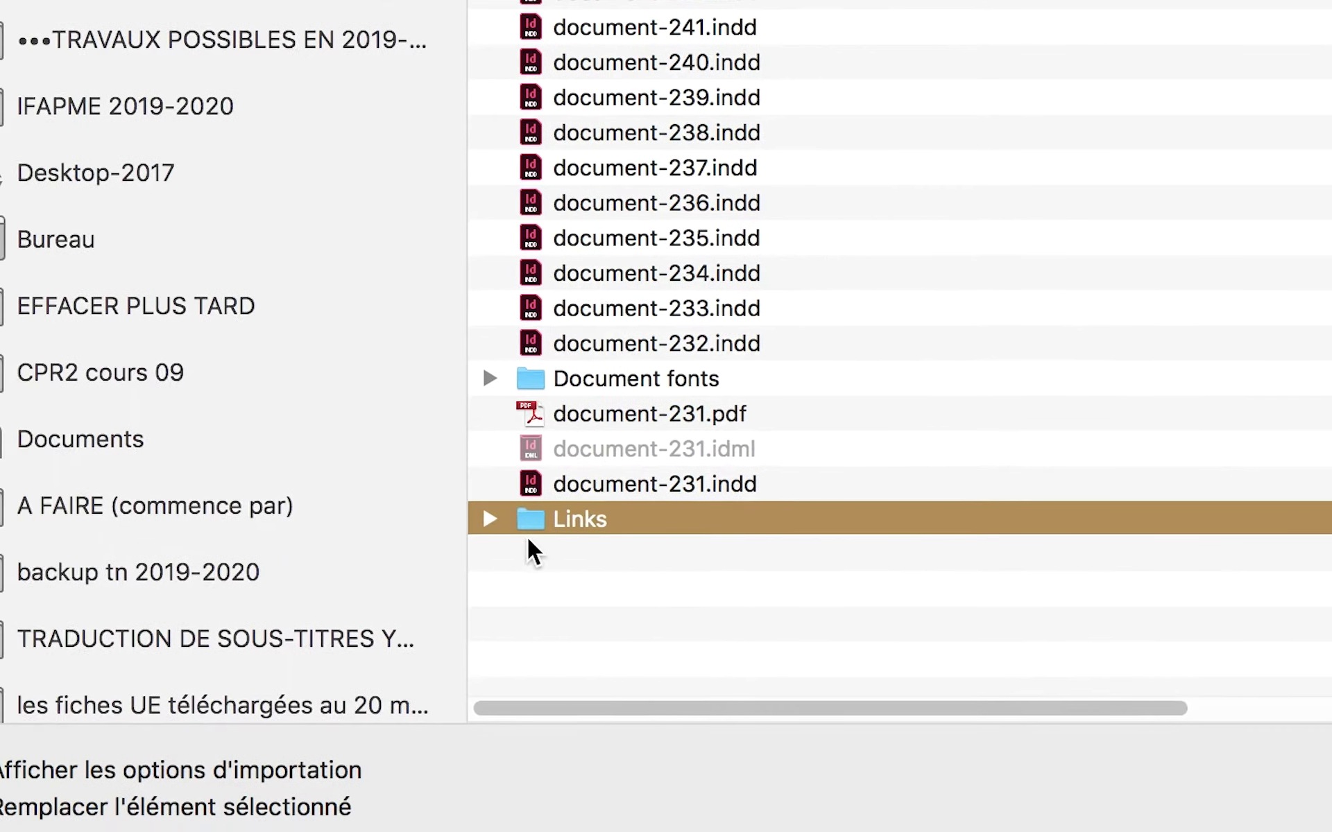
click(419, 530)
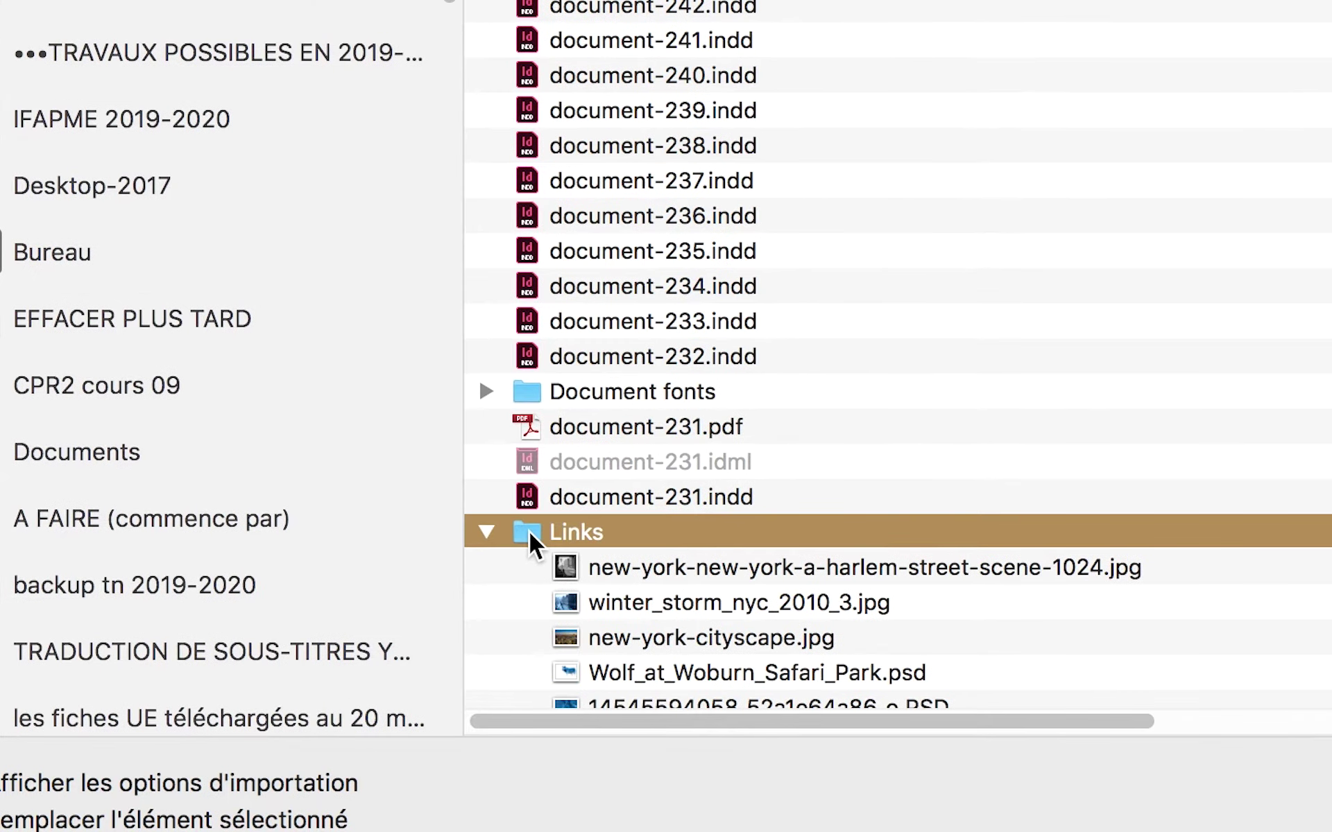
double_click(530, 531)
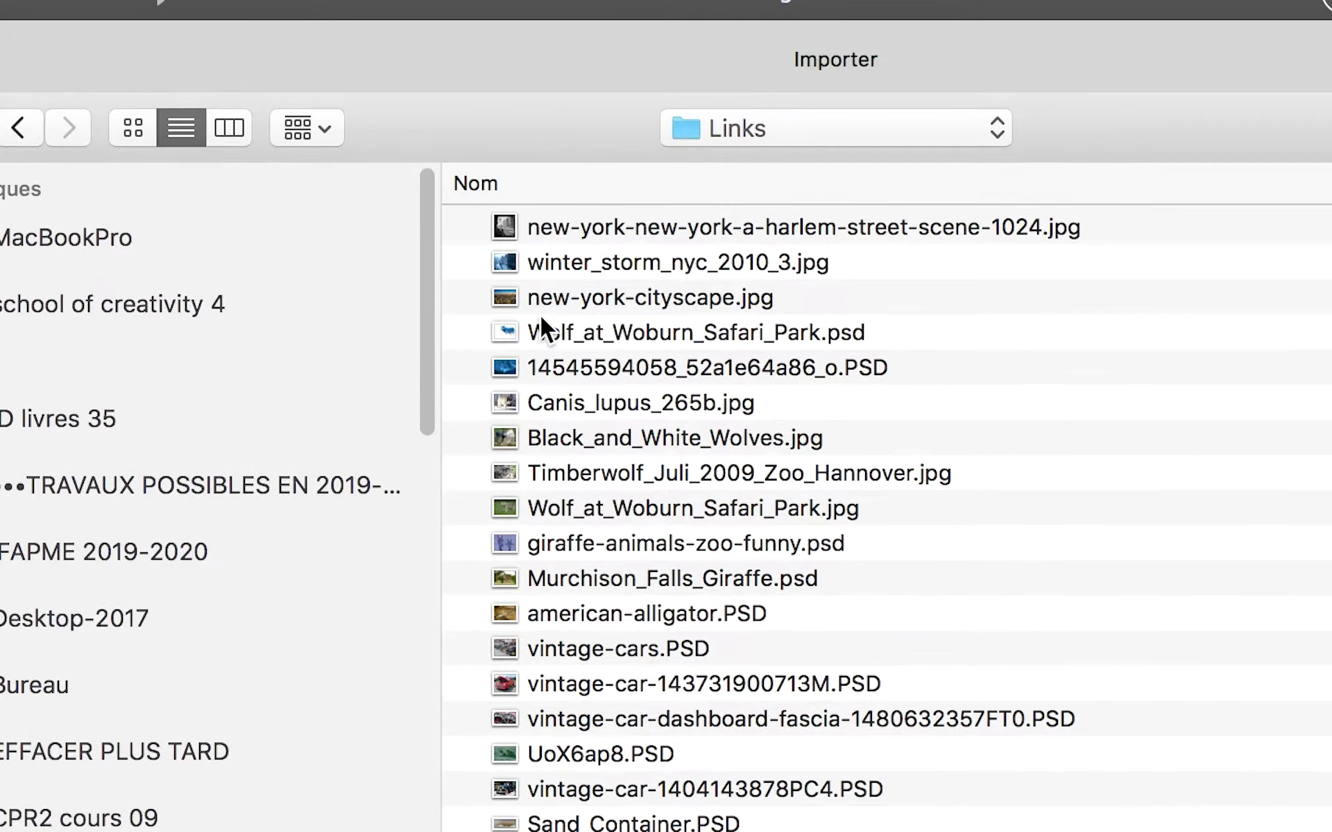
click(407, 215)
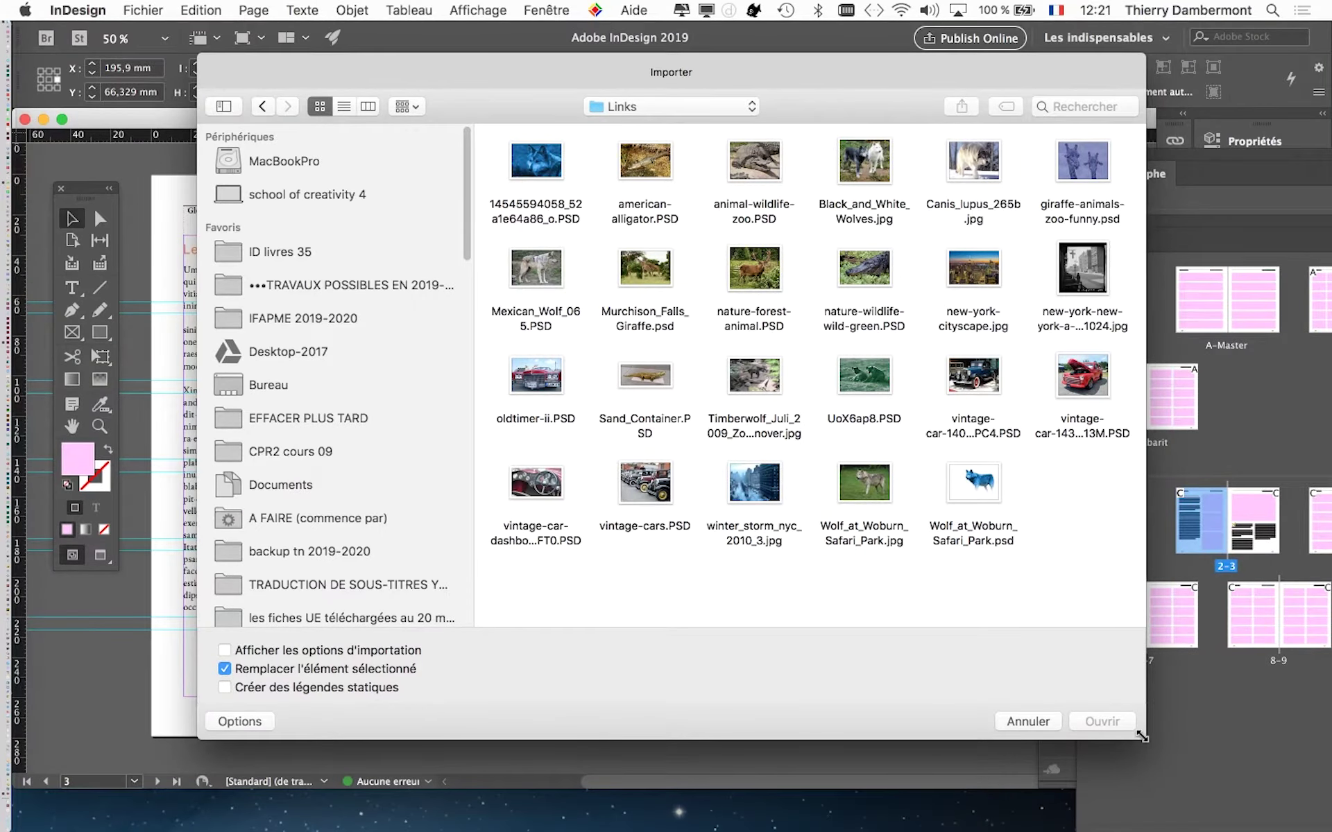
drag(1141, 736, 1328, 658)
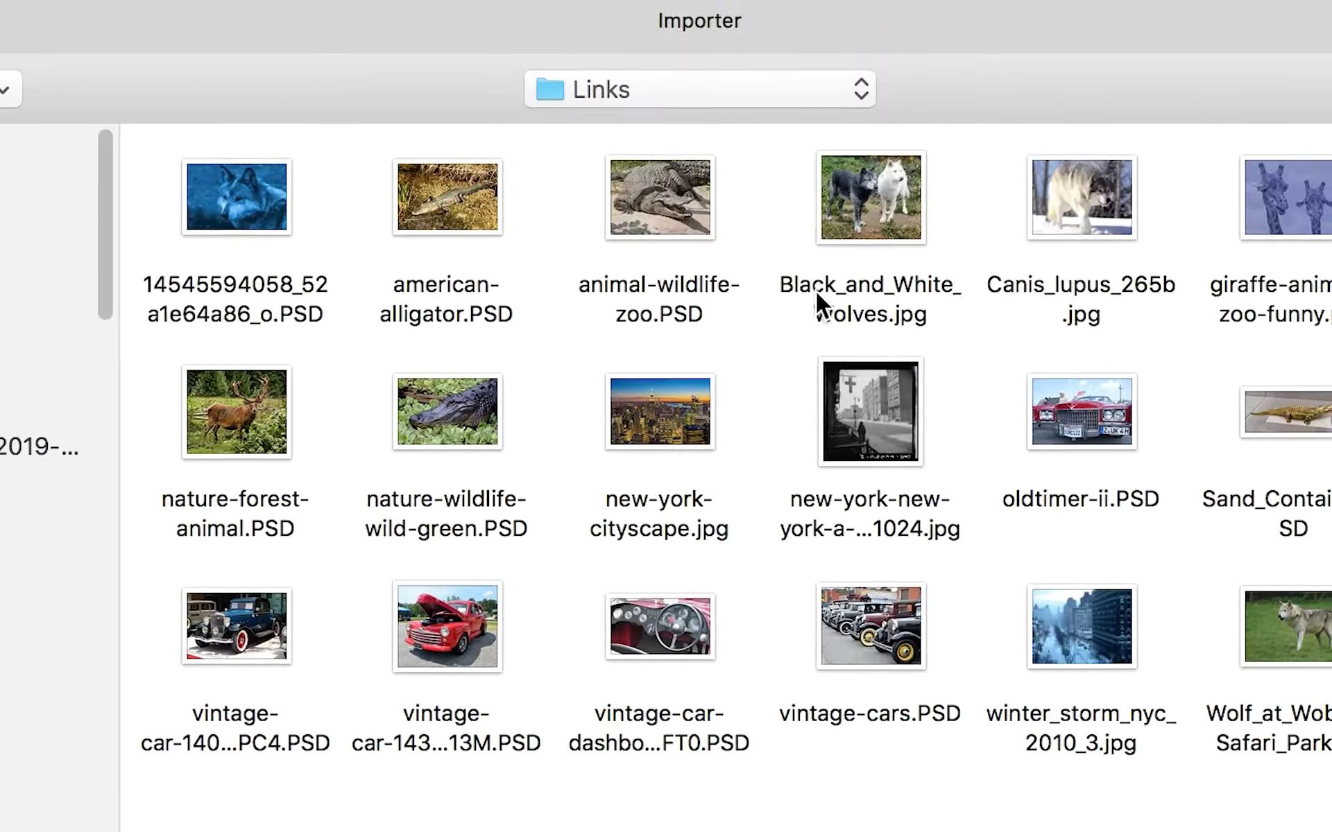
click(905, 233)
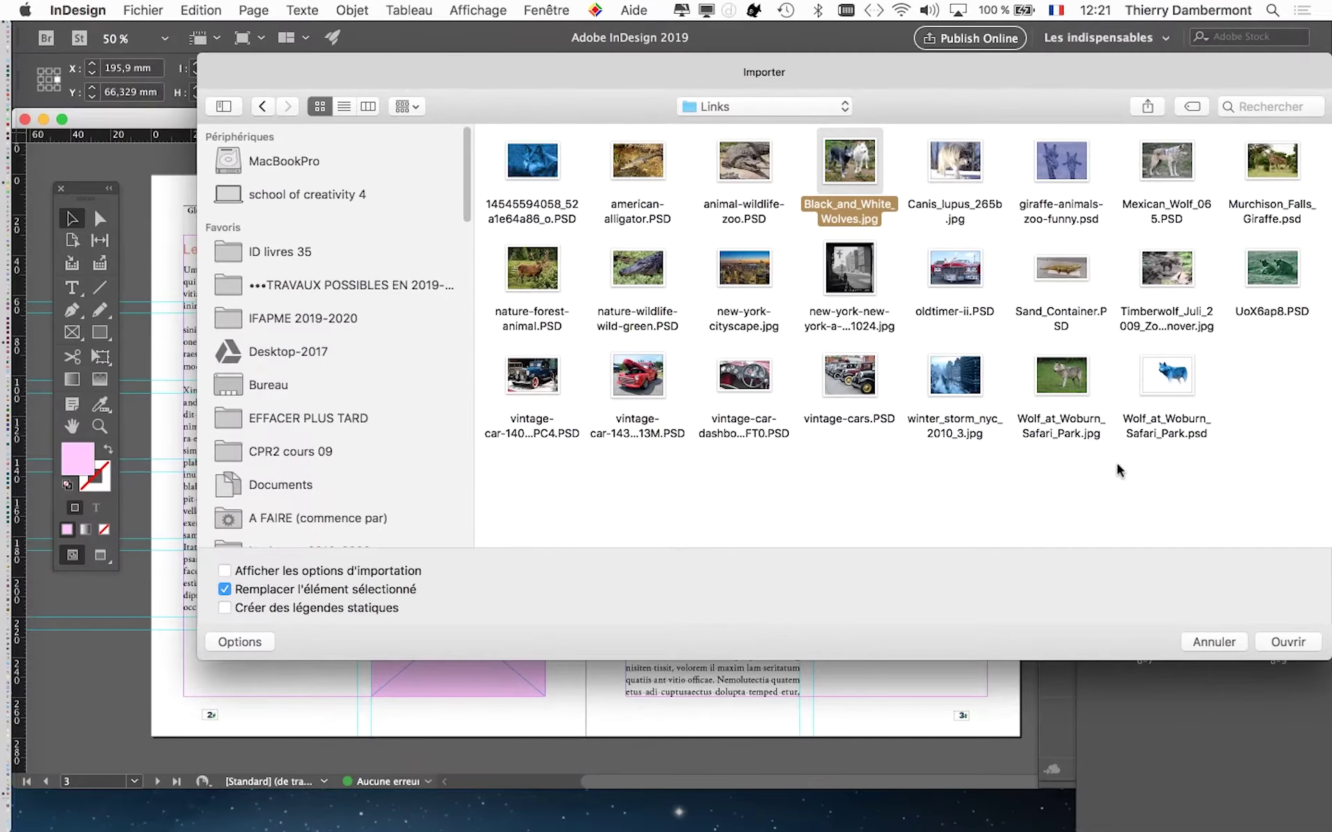
- Place Black_and_White_Wolves.jpg into the top pink frame and select the image inside it
click(1287, 642)
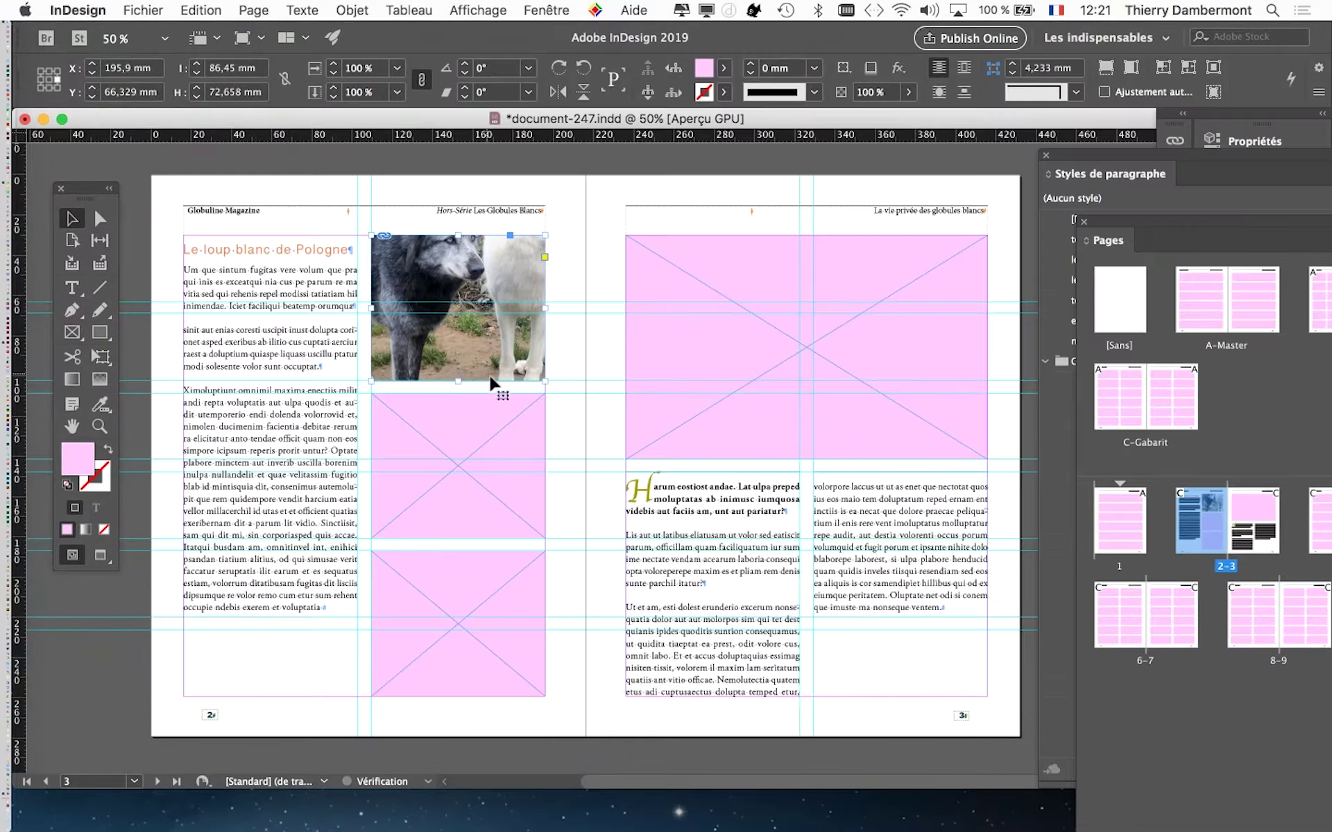
mouse_move(458, 307)
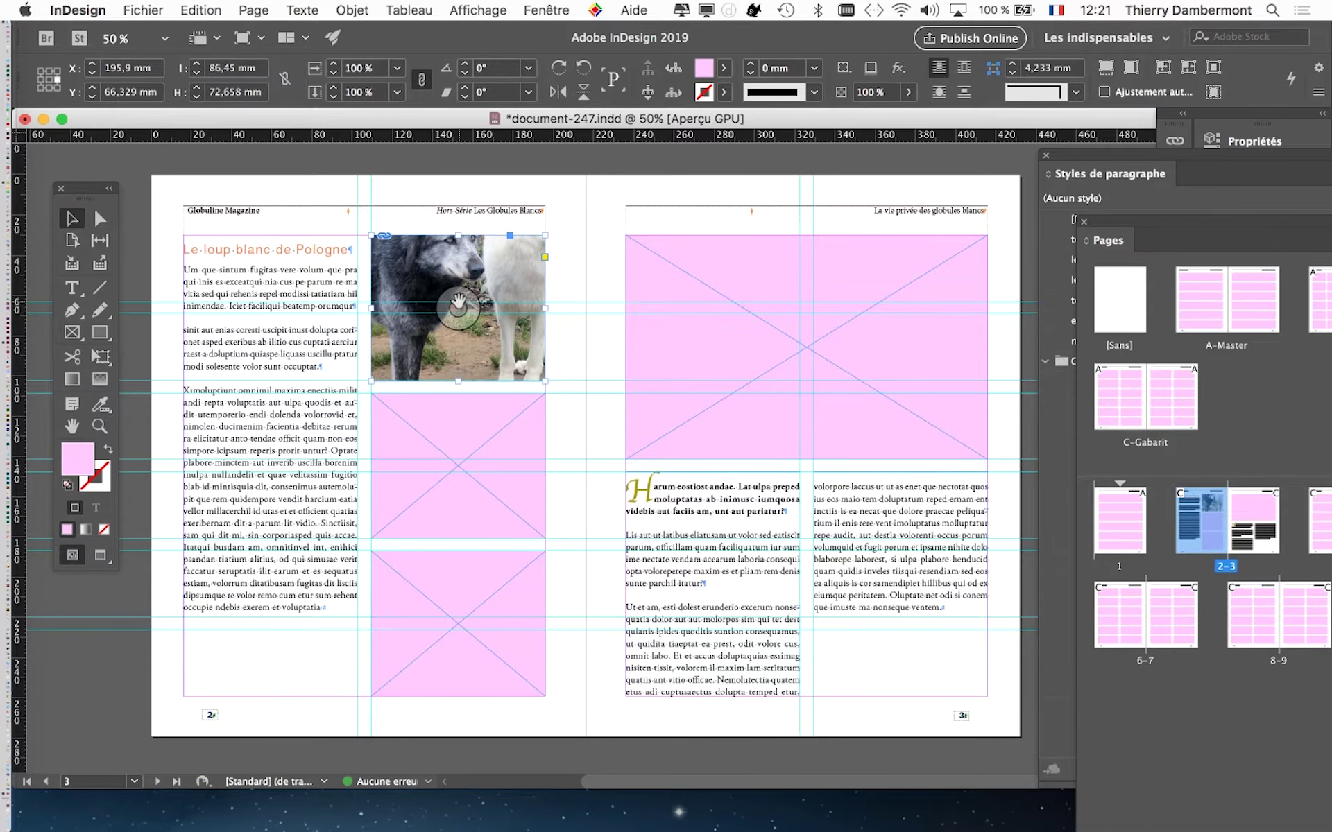
scroll(457, 303, up, 2)
scroll(461, 297, down, 1)
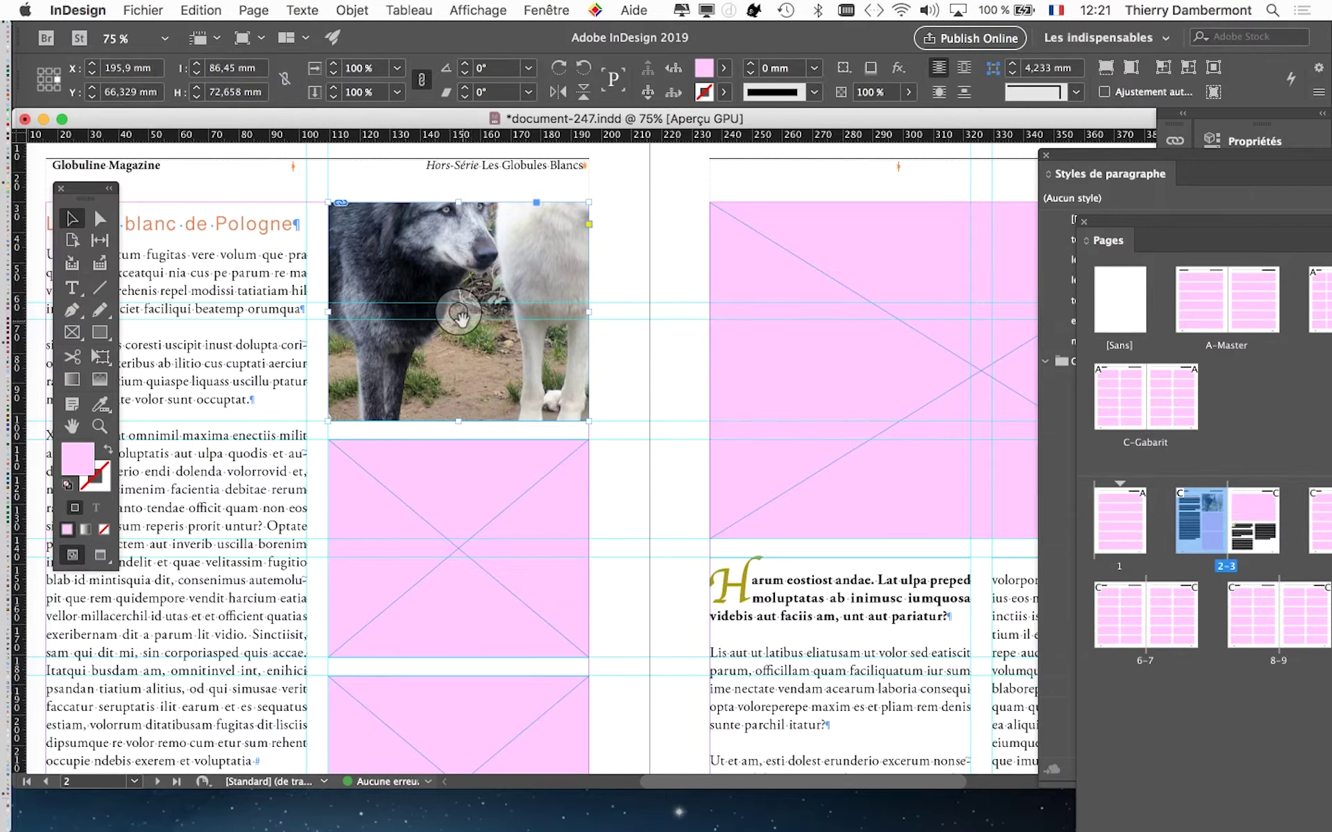
click(460, 314)
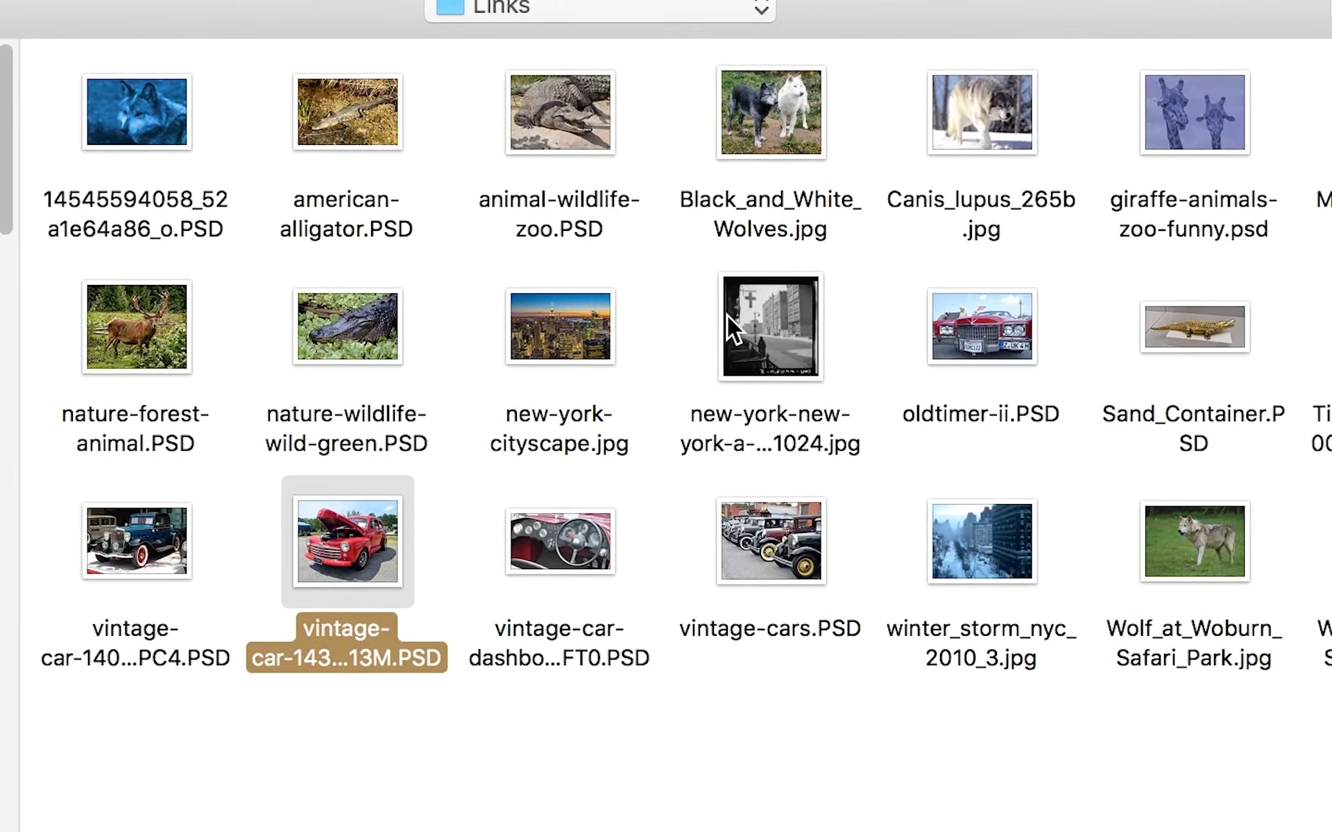
- Load new-york-new-york-a…1024.jpg from the Links folder for placing
click(741, 326)
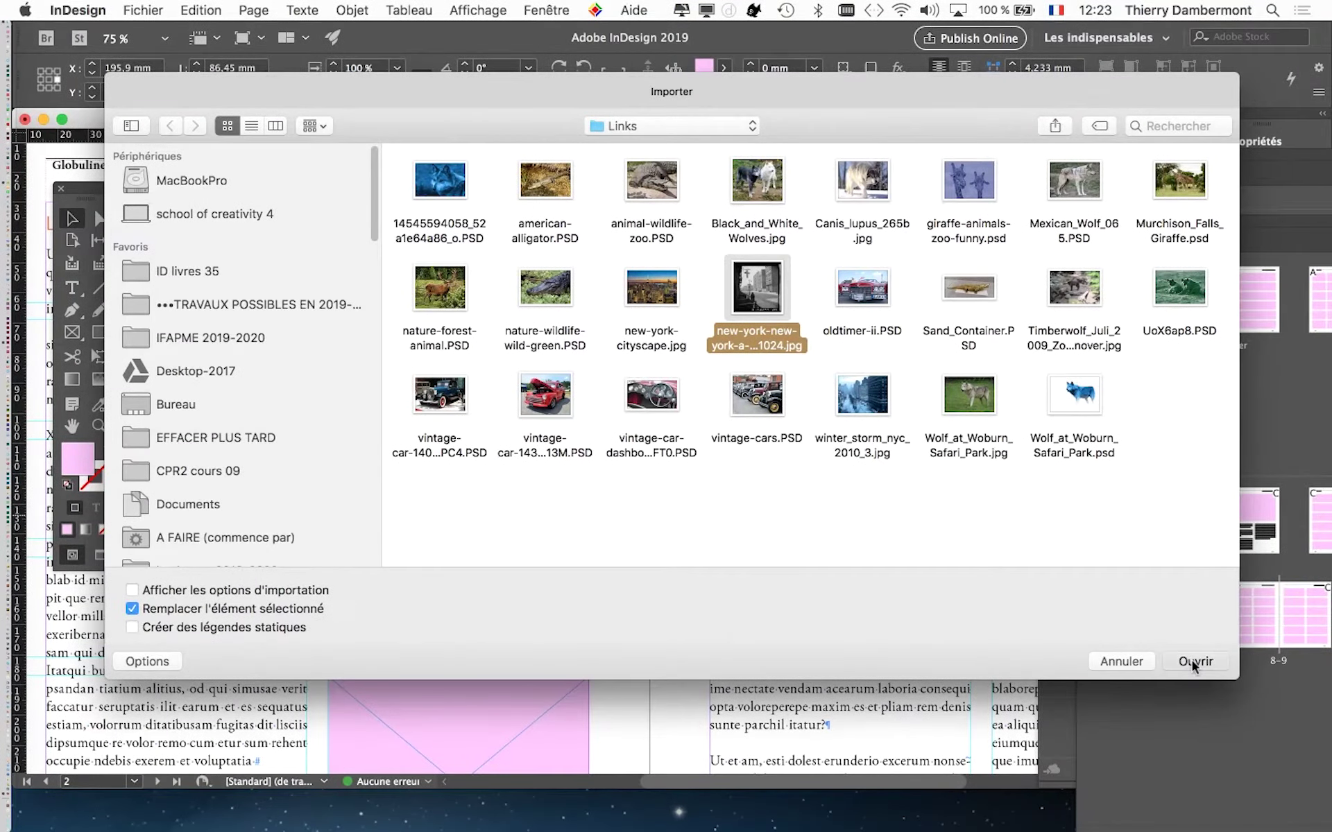
click(1191, 660)
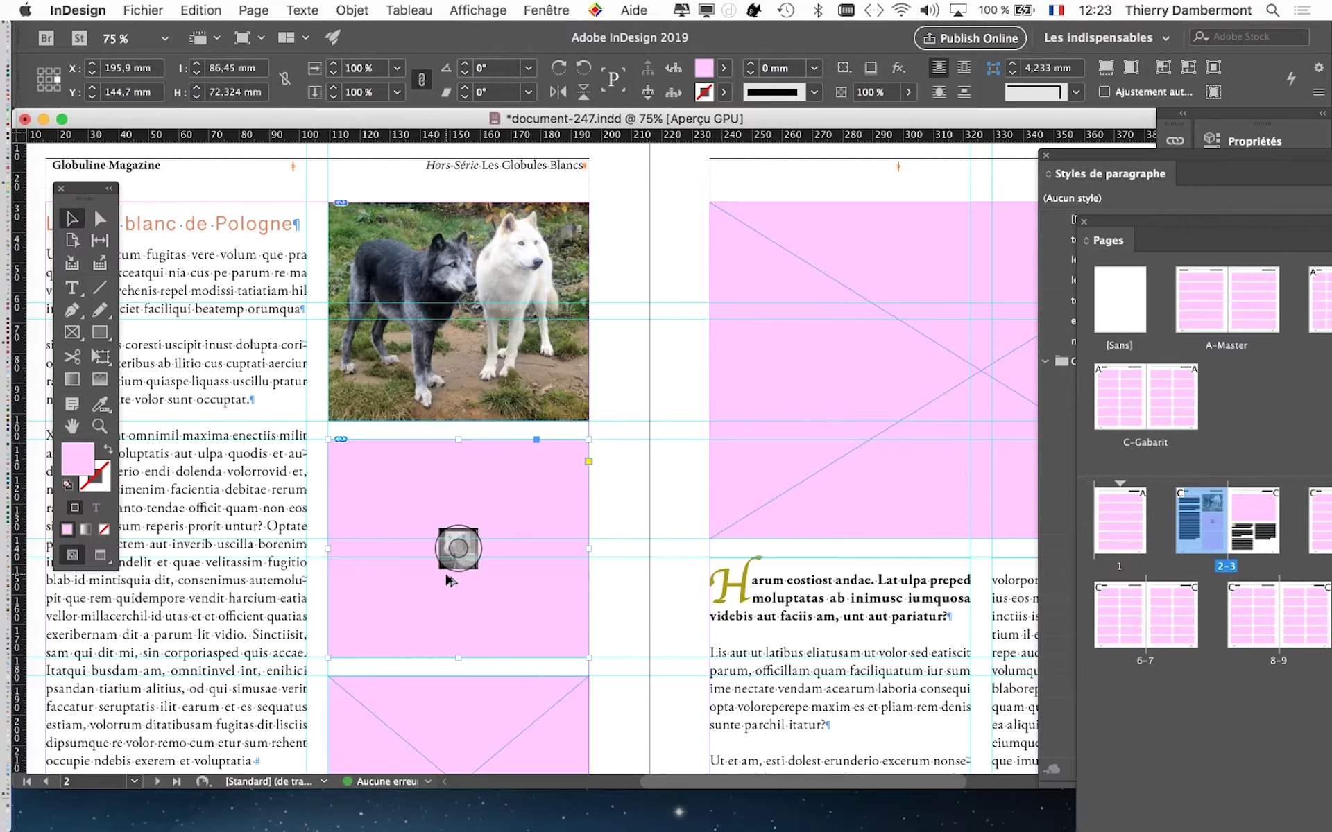
- Place the New York street photo in the second frame and fit it with Remplir le bloc proportionnellement
click(447, 577)
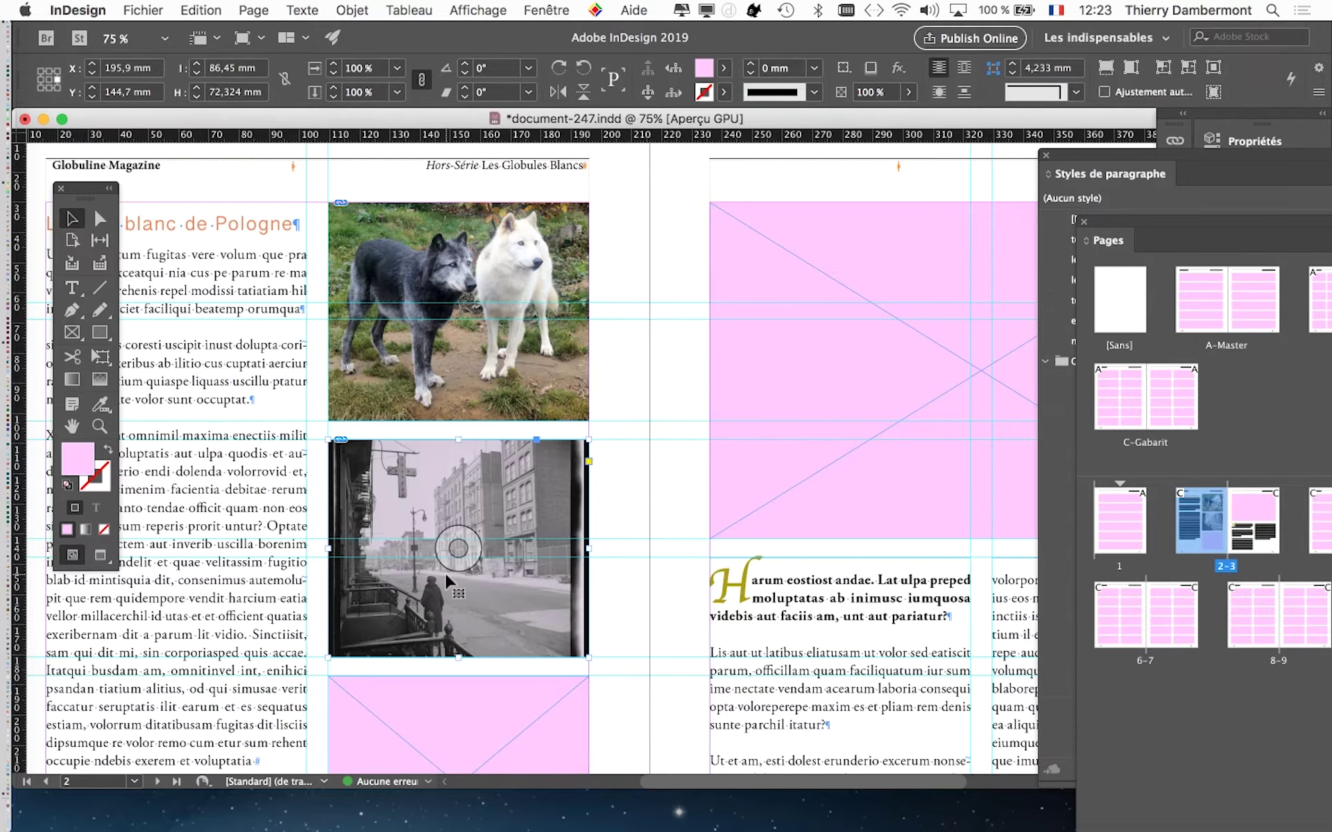
click(352, 9)
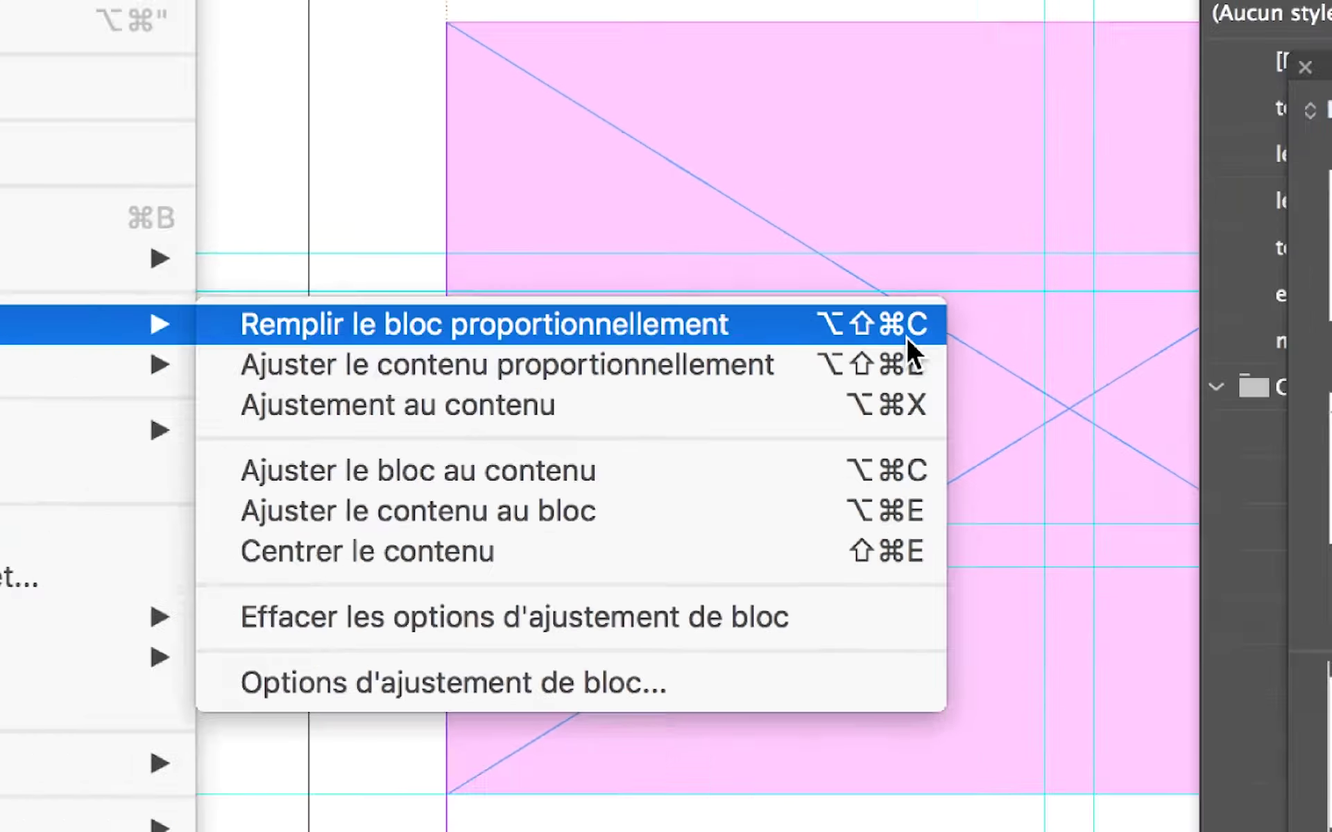
click(903, 340)
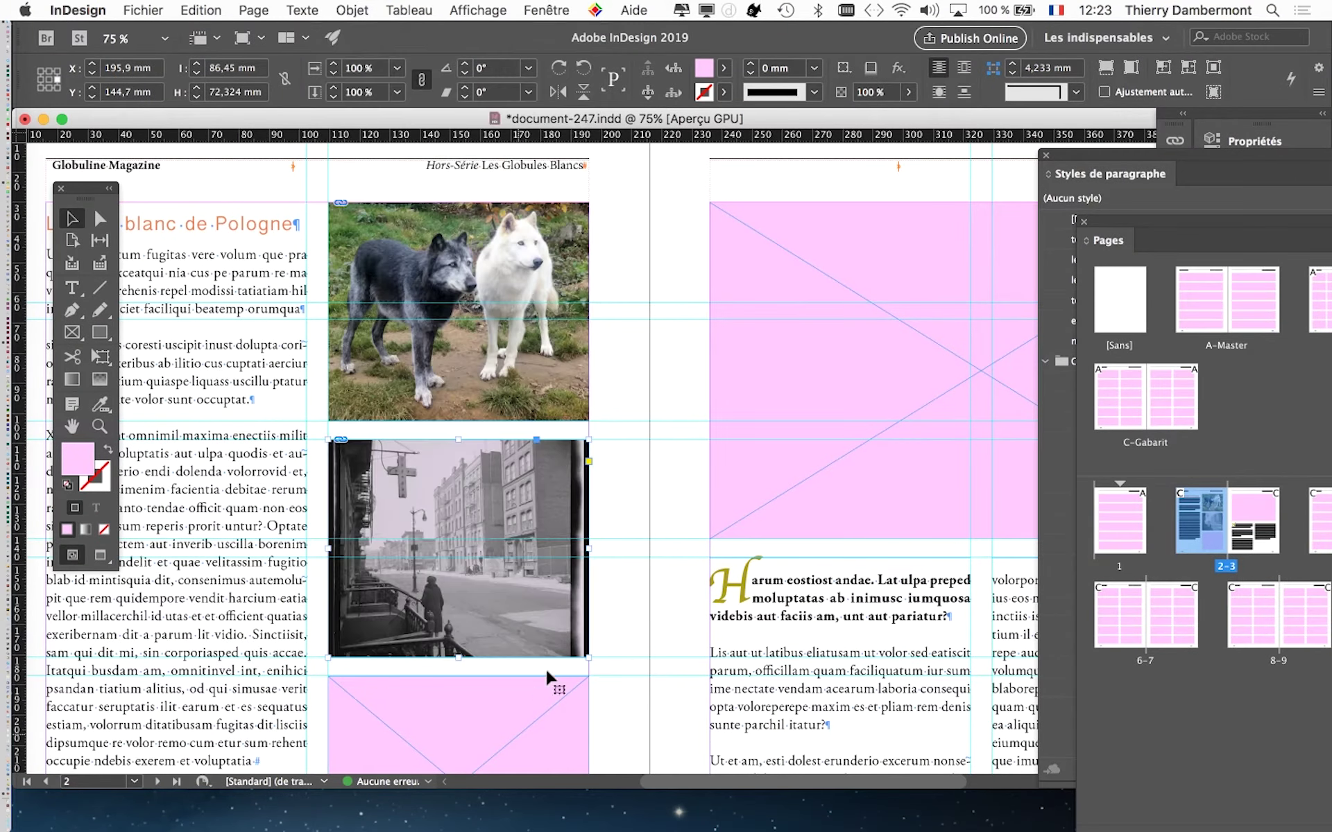
scroll(555, 662, down, 3)
scroll(548, 645, down, 2)
- Place Sand_Container.PSD into the empty pink placeholder below the street photo using Cmd+D
click(456, 570)
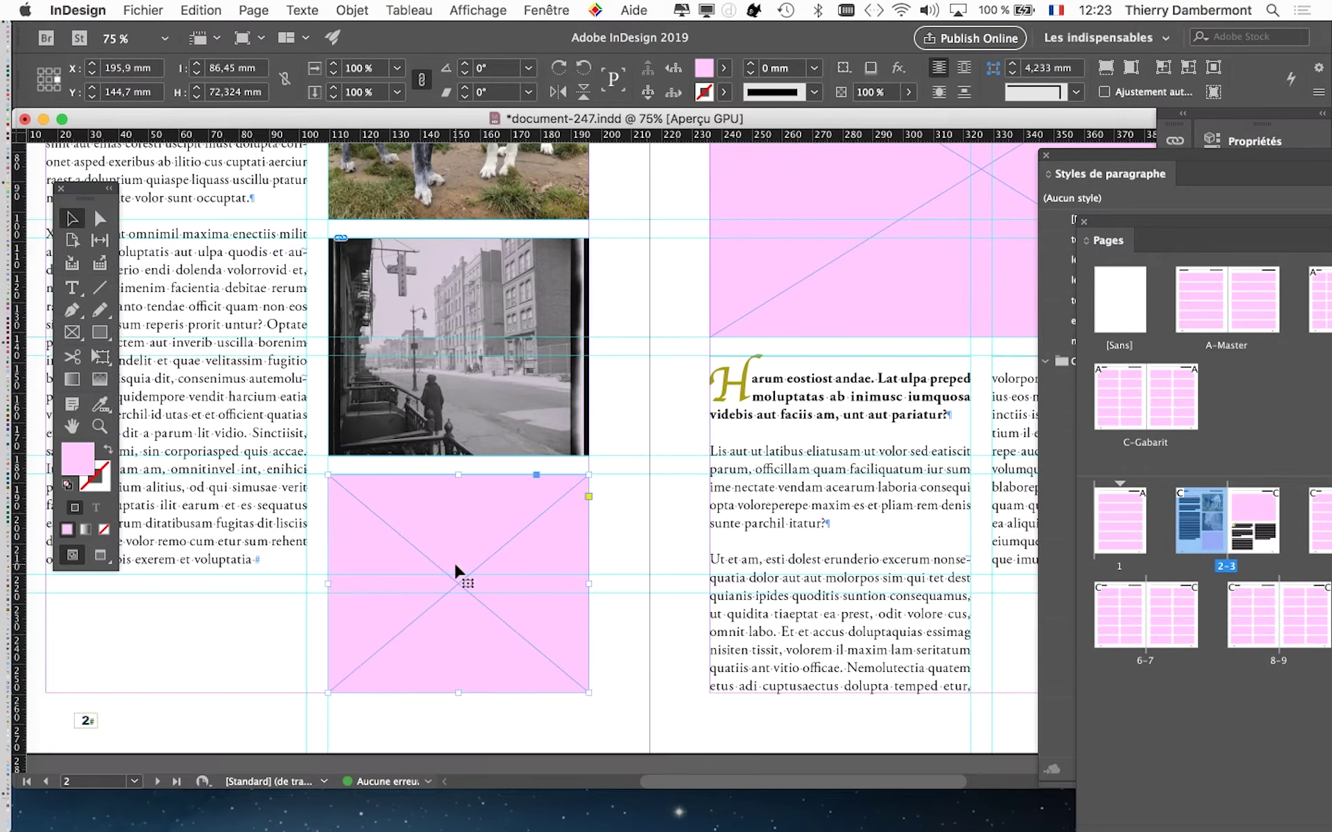
key(super+d)
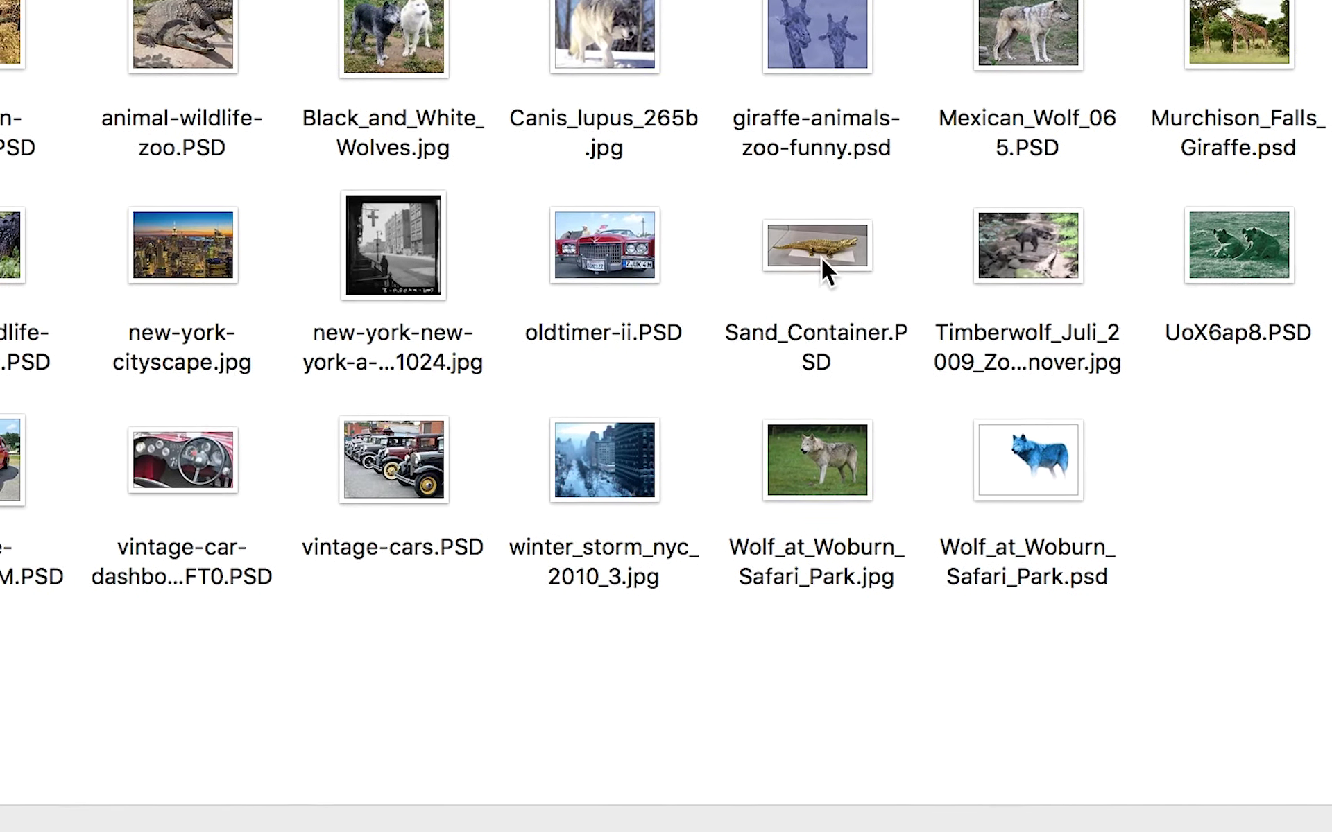
click(666, 256)
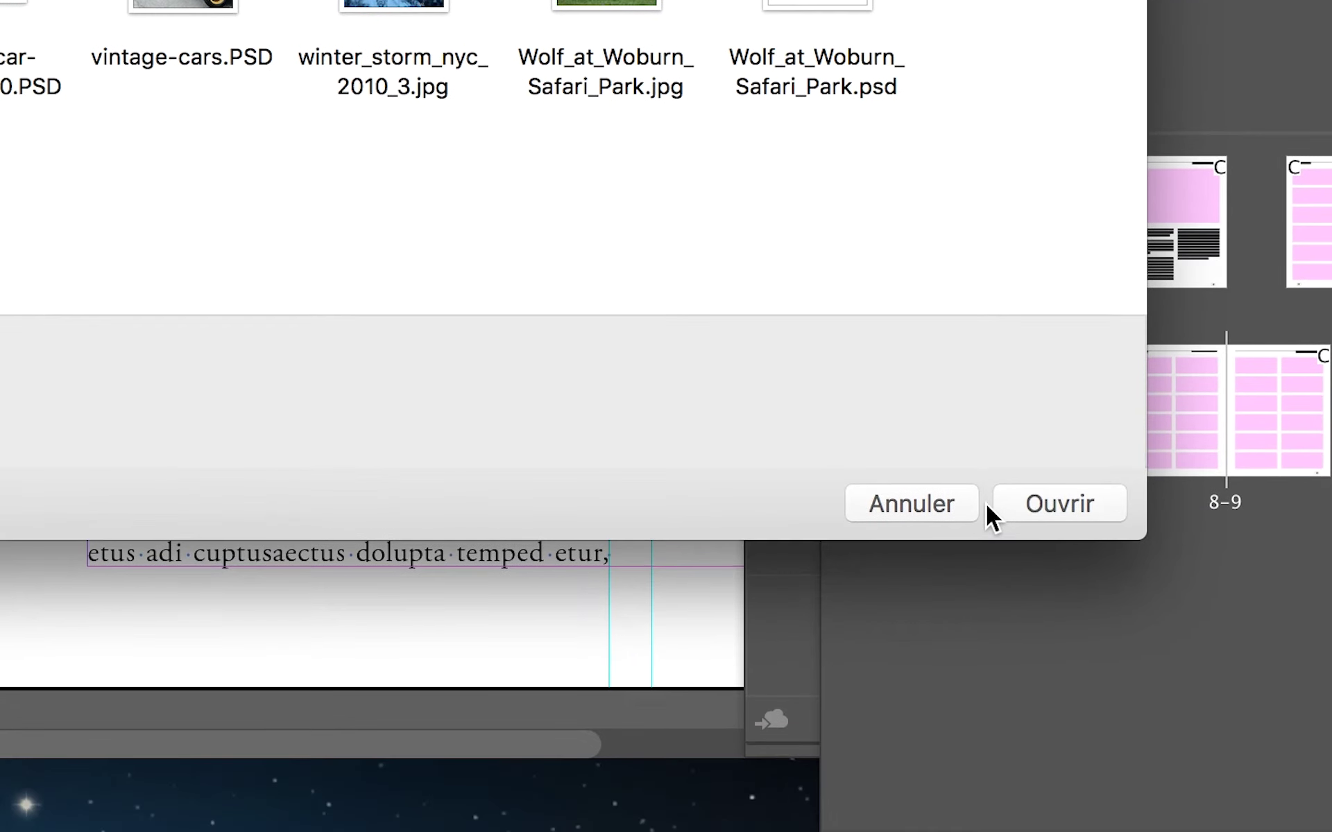
click(1000, 509)
click(499, 451)
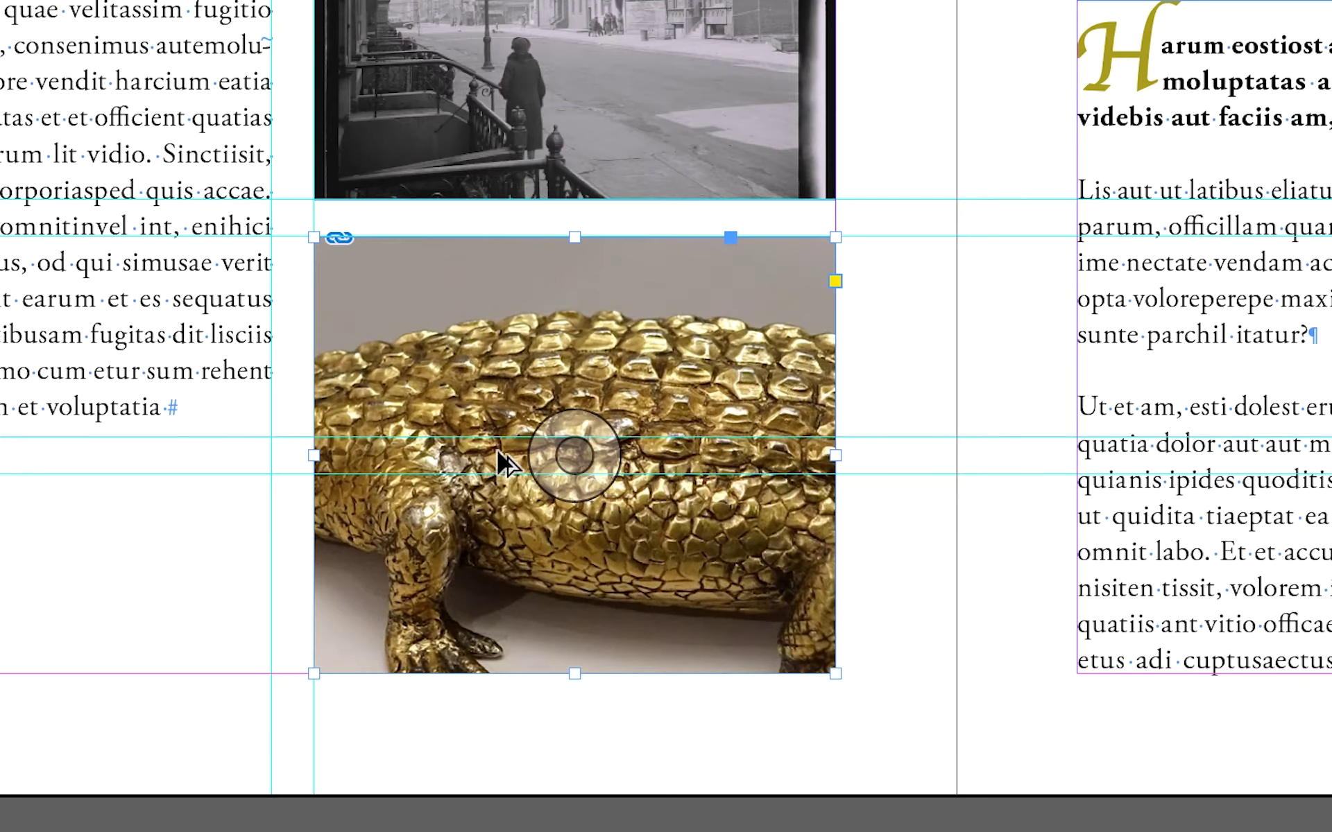
- Fit the crocodile image proportionally and shift it left to reveal its head
key(ctrl+alt+shift+c)
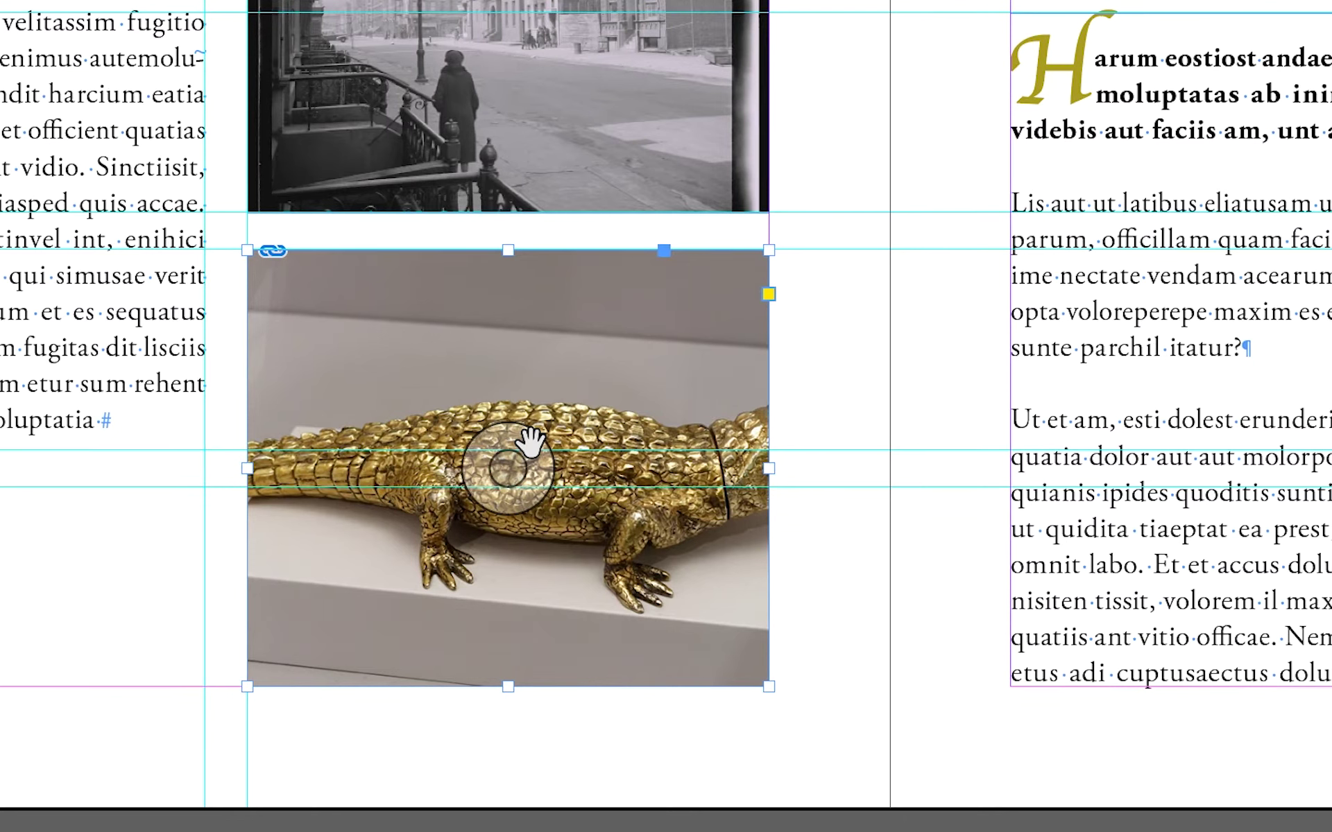
click(530, 441)
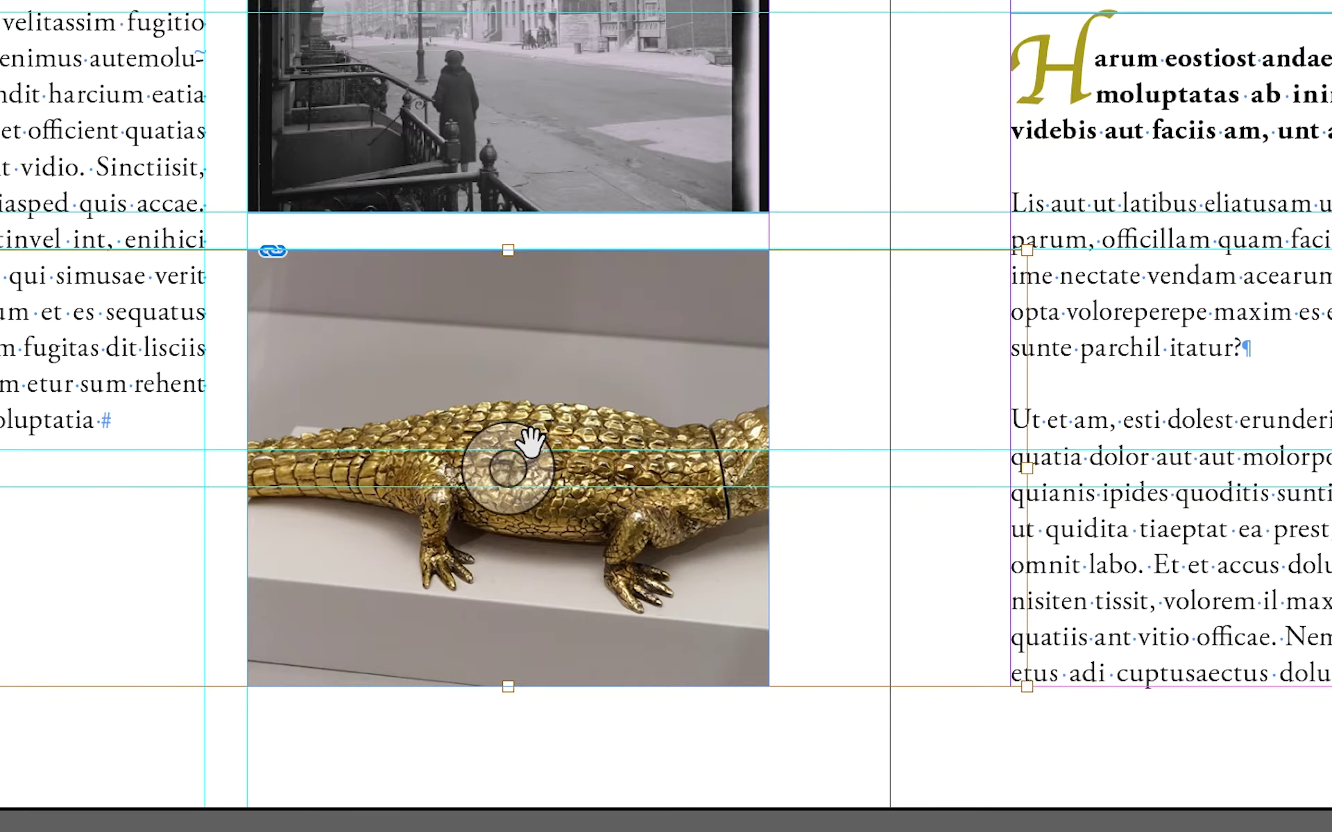
drag(529, 441, 456, 443)
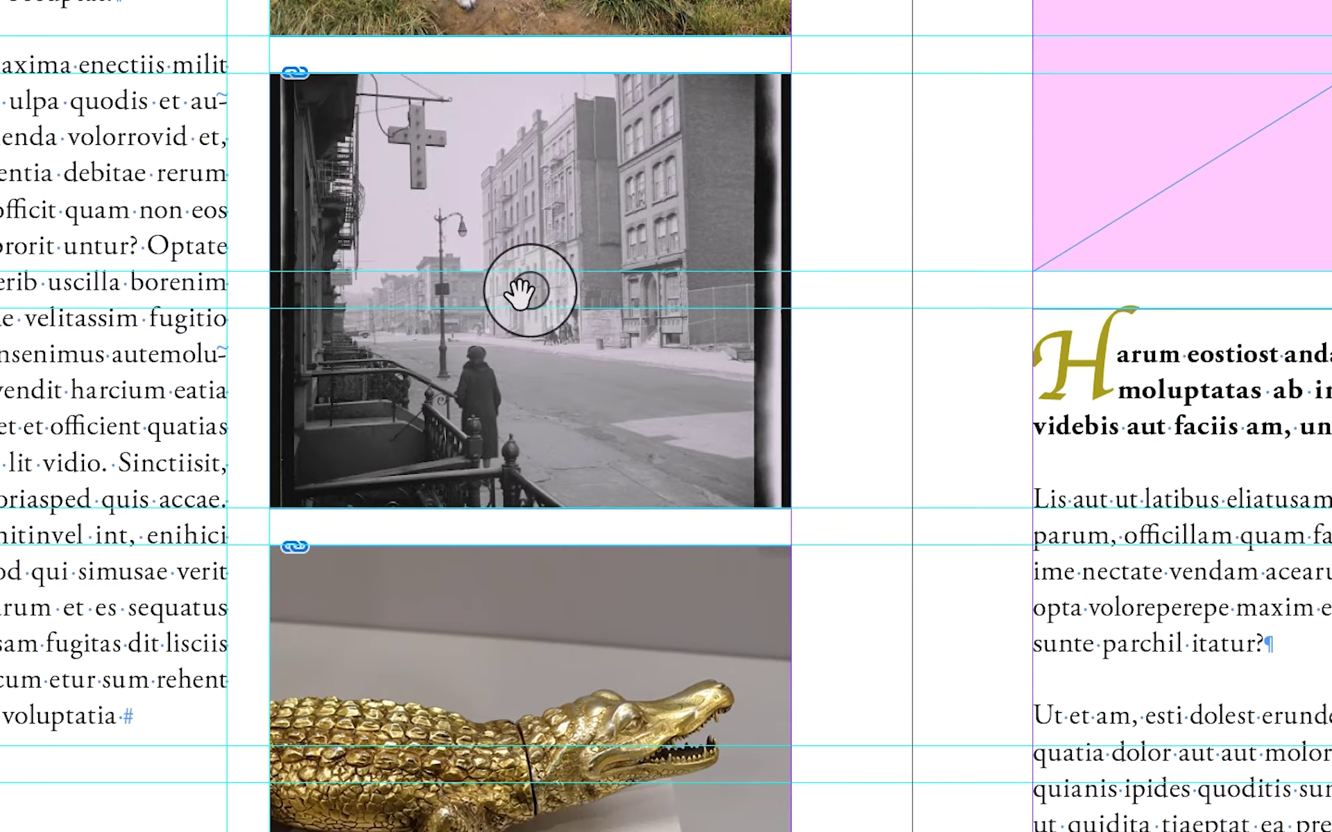
- Nudge the street photo down inside its frame and enlarge it with Free Transform
click(529, 291)
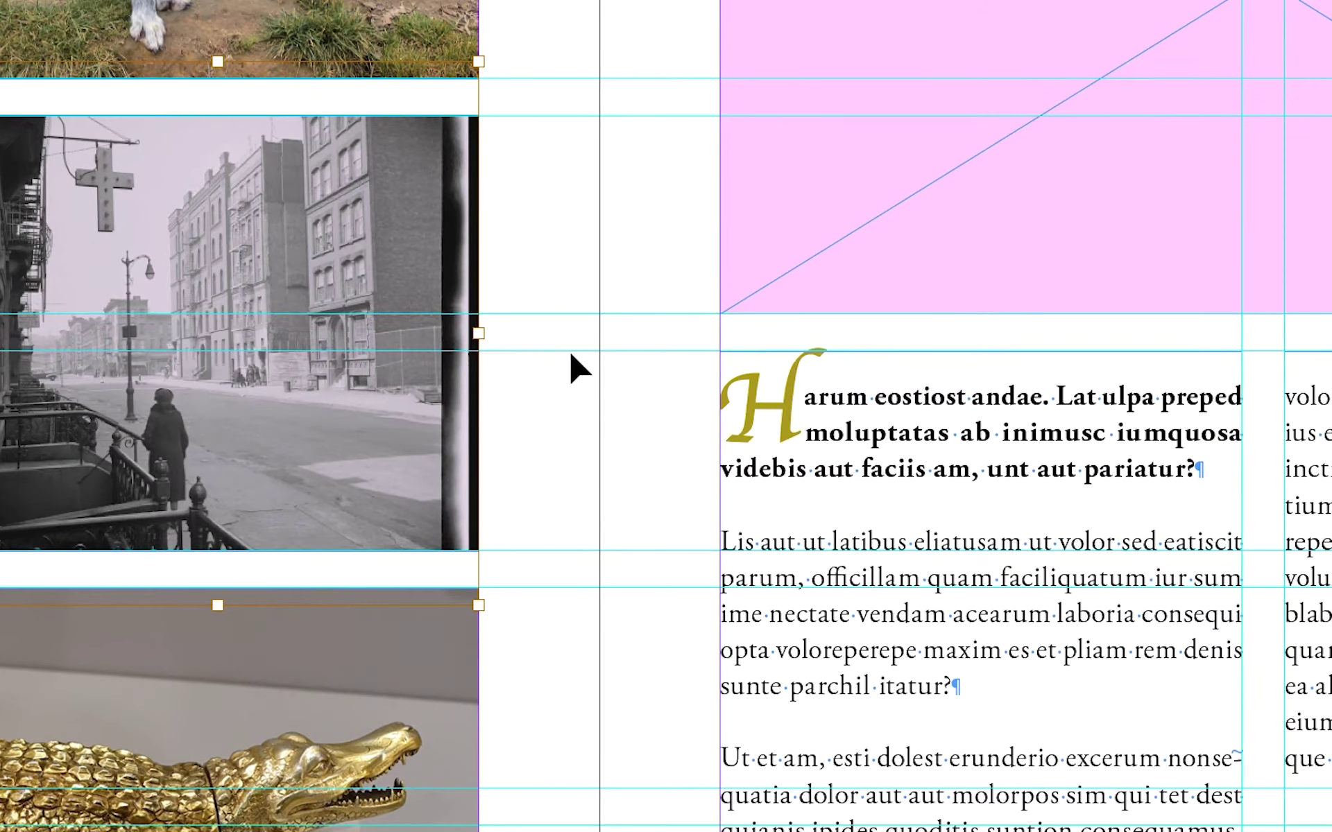
click(569, 349)
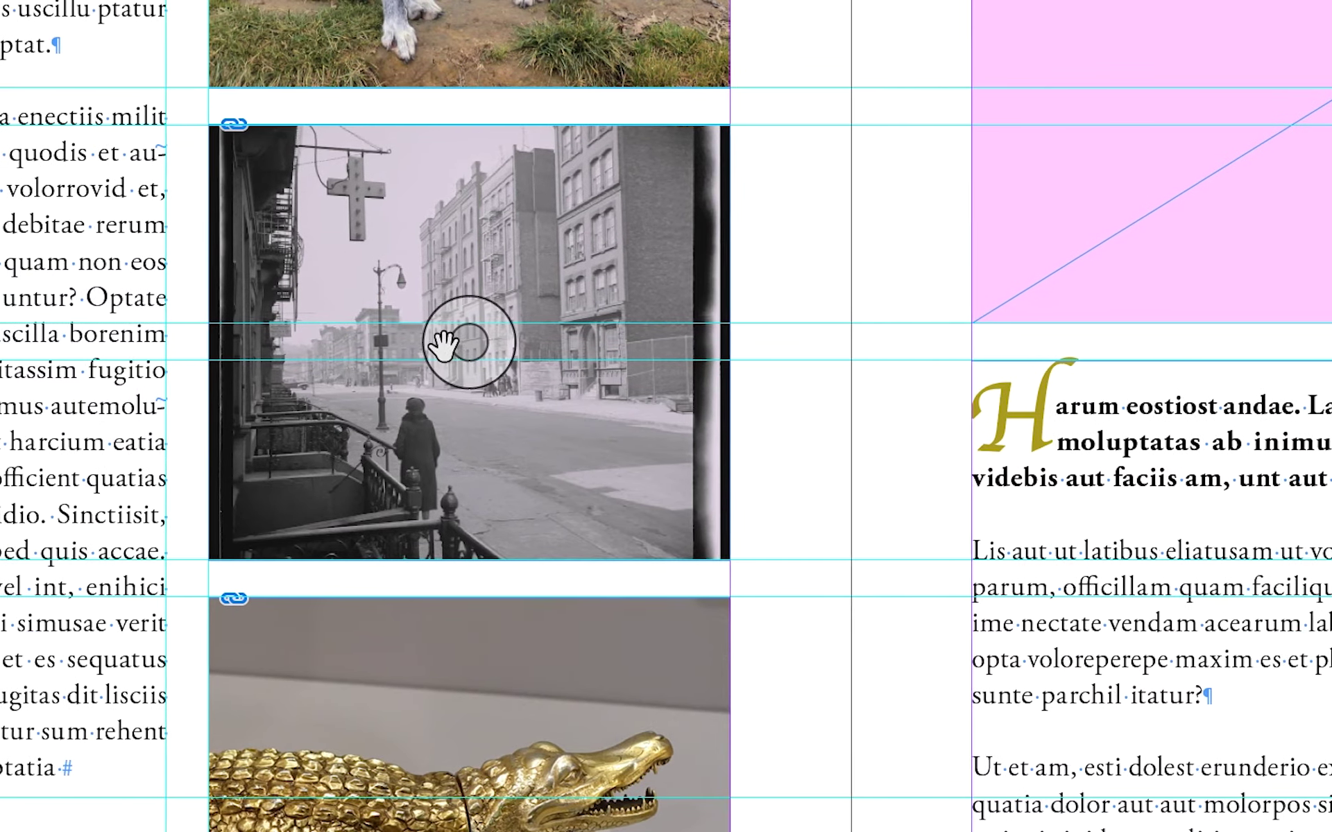
click(444, 344)
drag(443, 343, 444, 350)
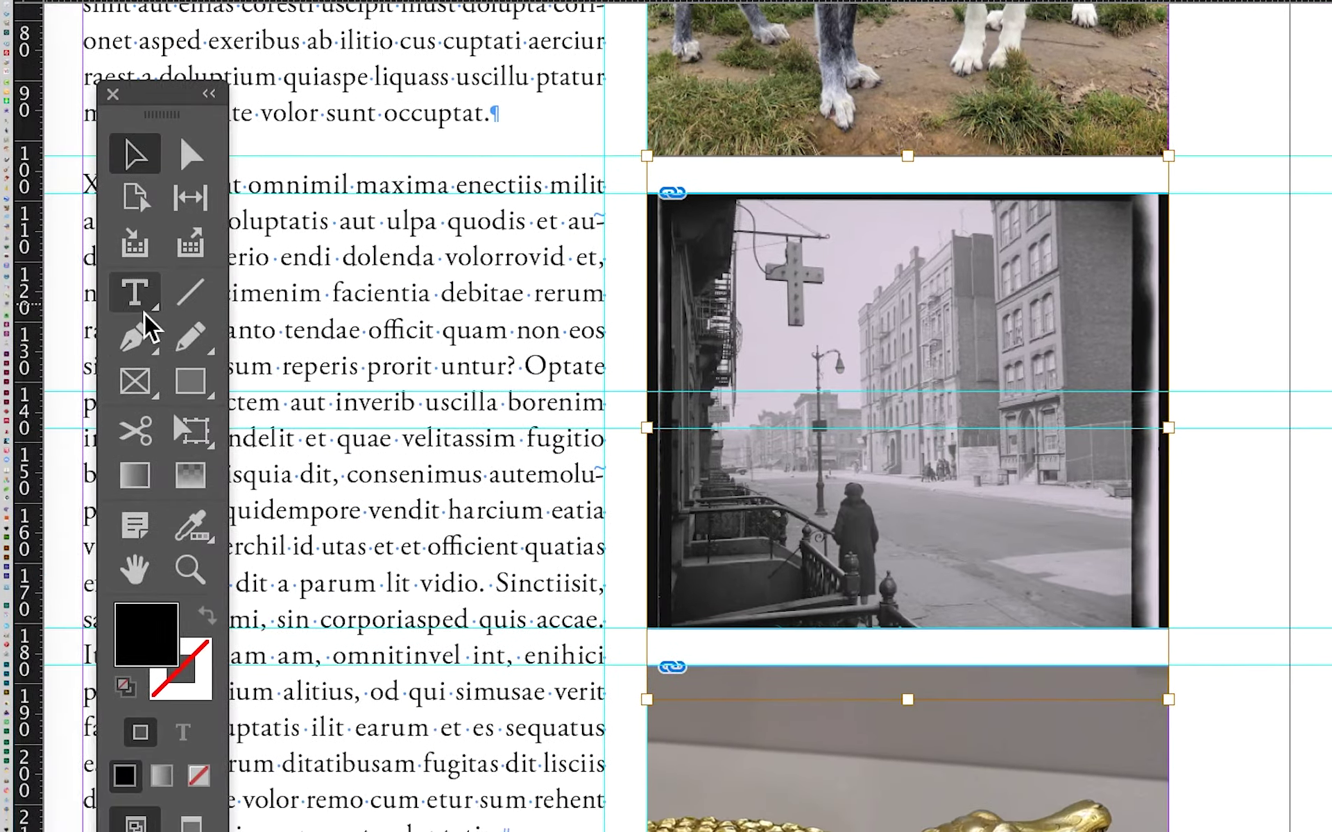
click(193, 431)
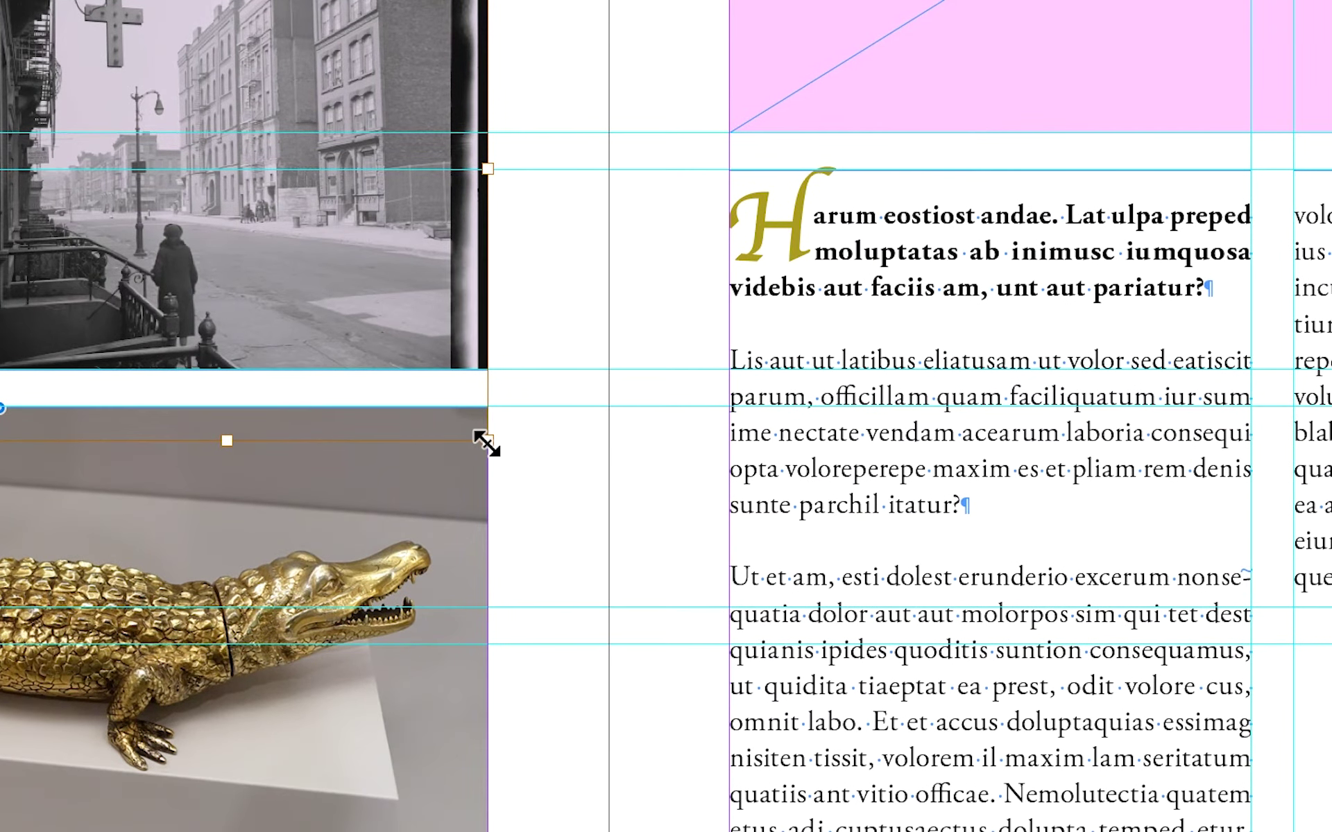
drag(485, 443, 506, 460)
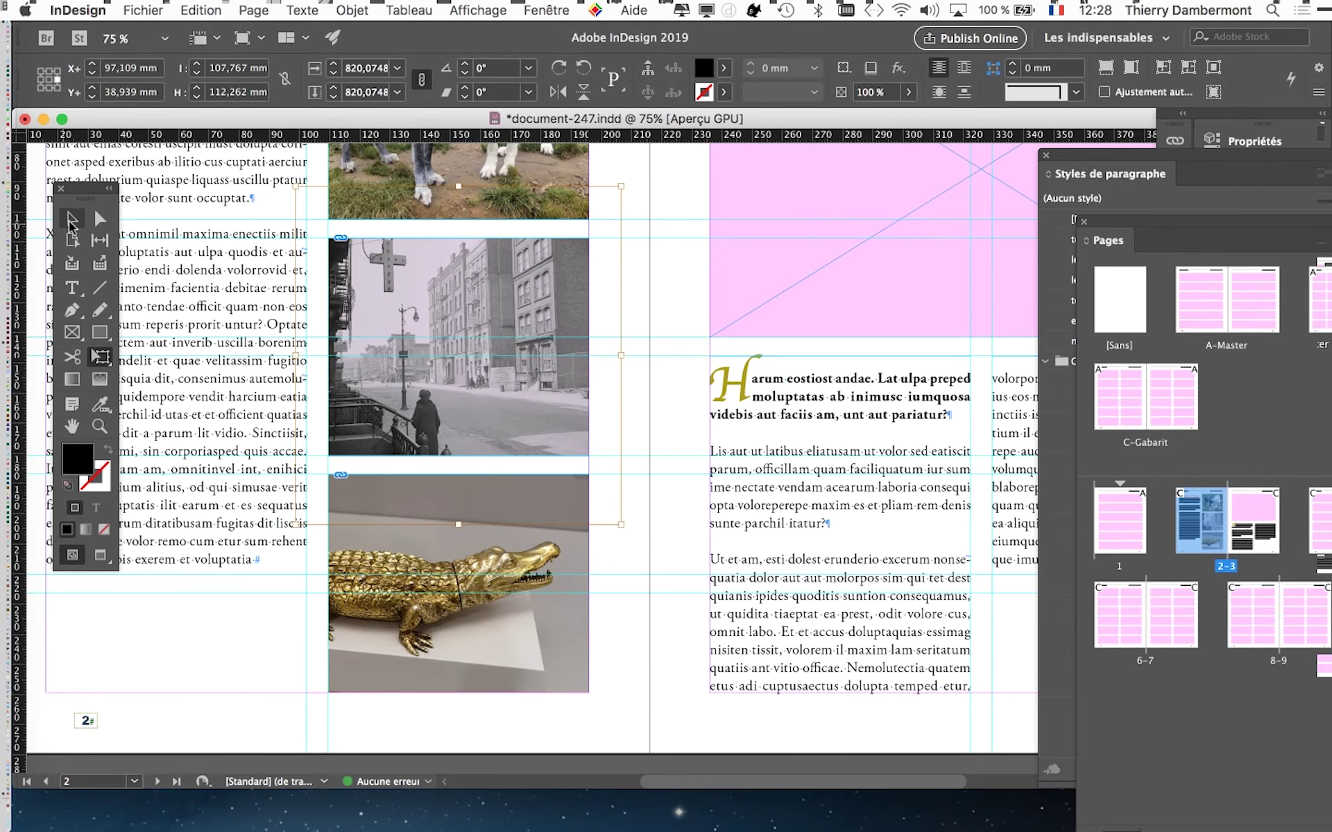
- Deselect the frames and start Enregistrer sous, editing the document-247.indd file name
click(69, 220)
click(645, 617)
click(144, 10)
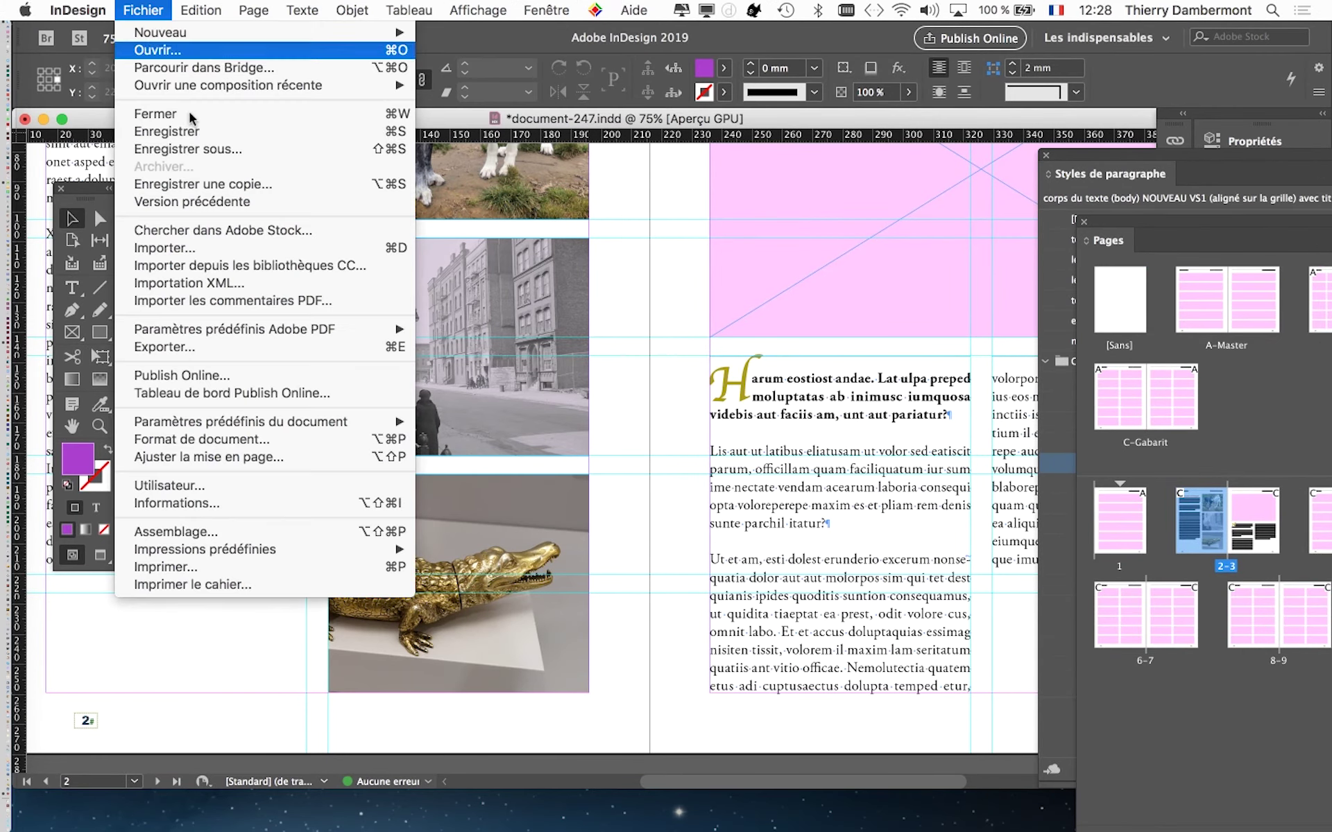
click(236, 147)
click(679, 81)
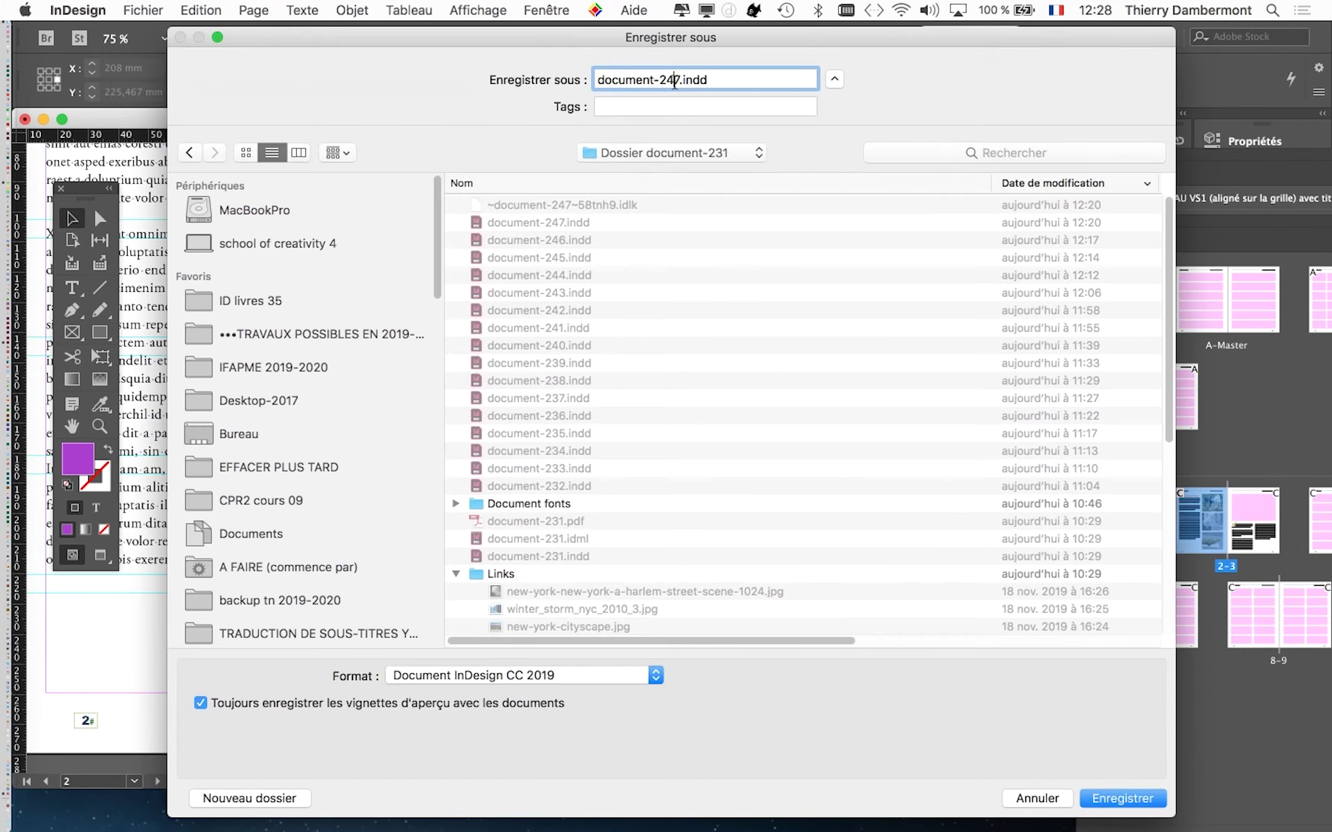